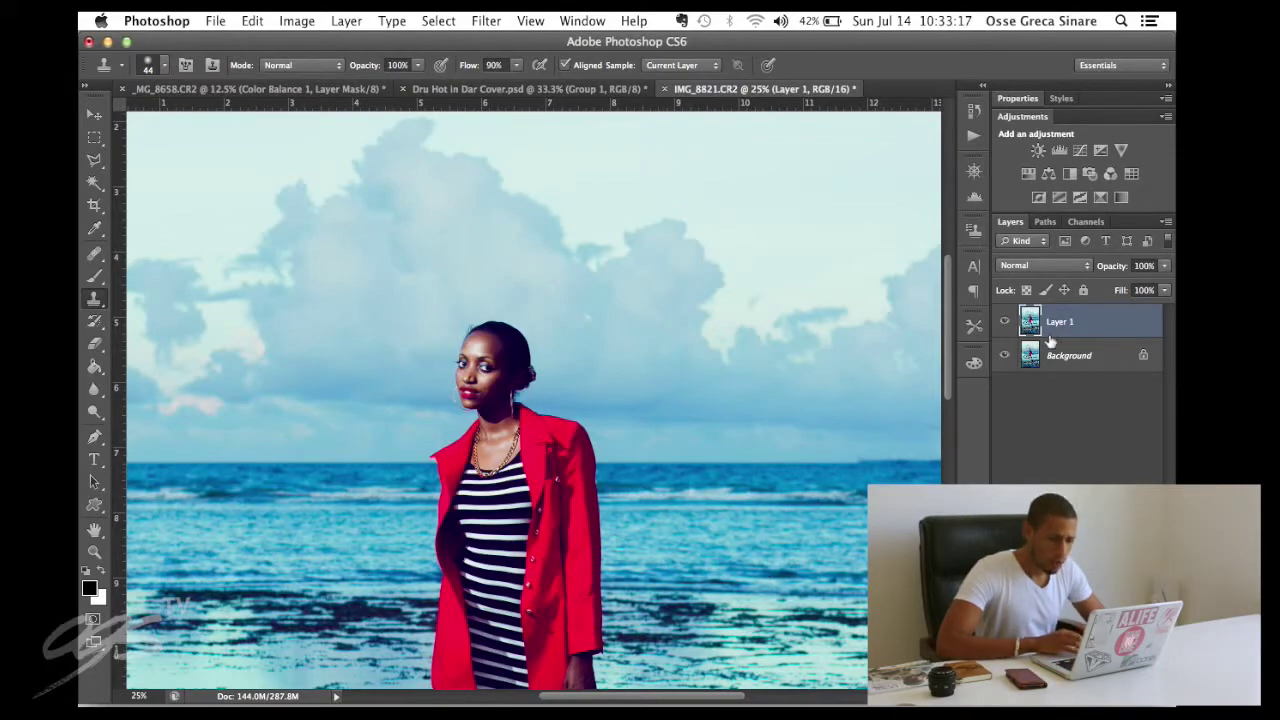
- Hide Layer 1 to view the original photo and switch to the Move tool
key(super+plus)
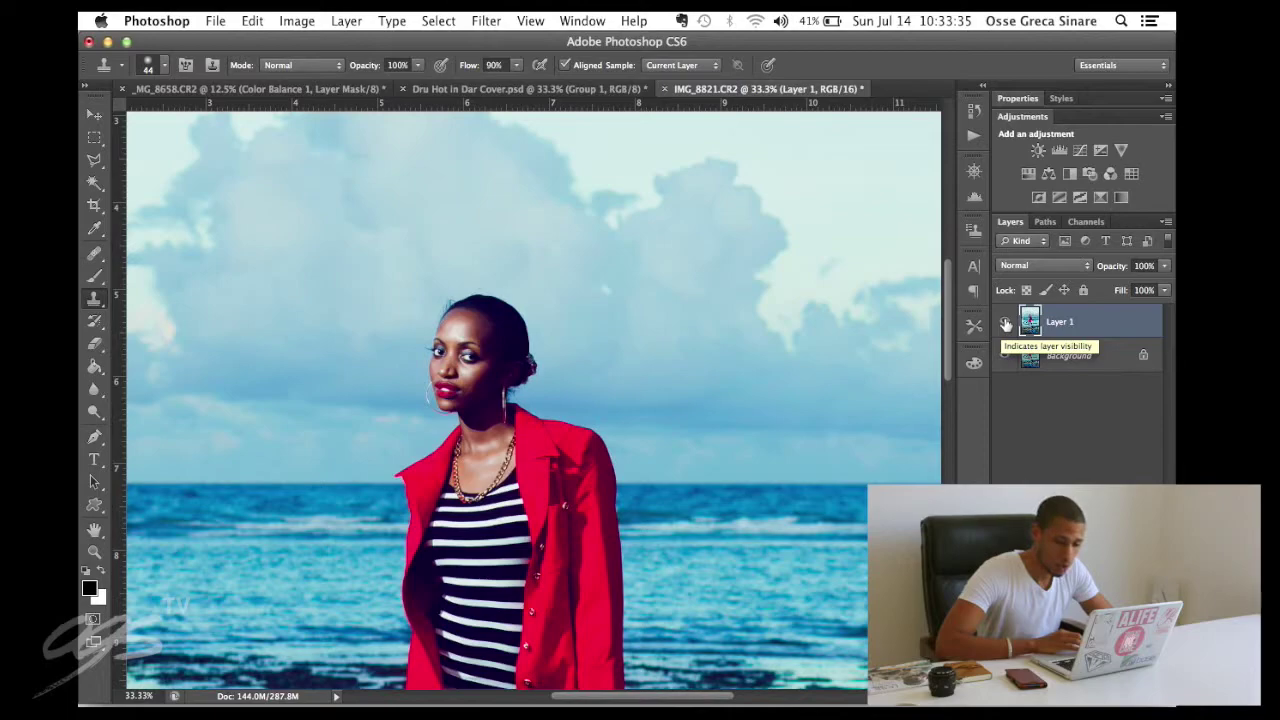
click(1005, 323)
key(super+plus)
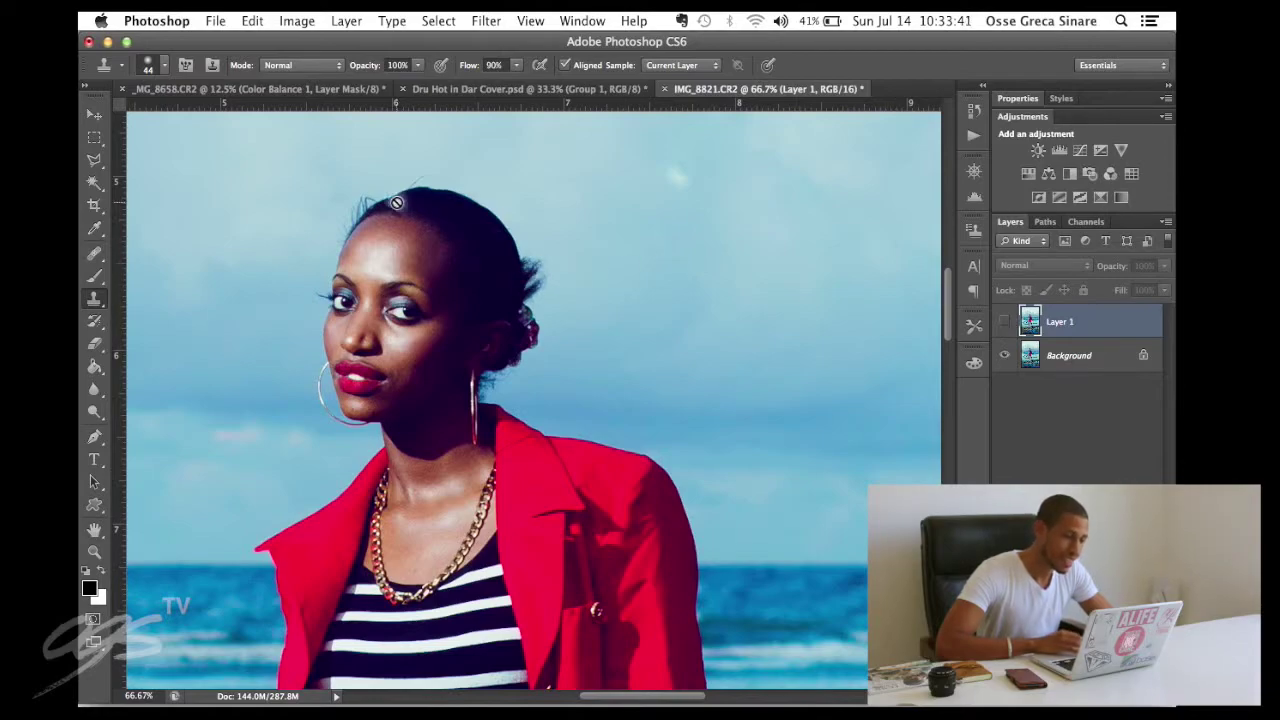
click(94, 114)
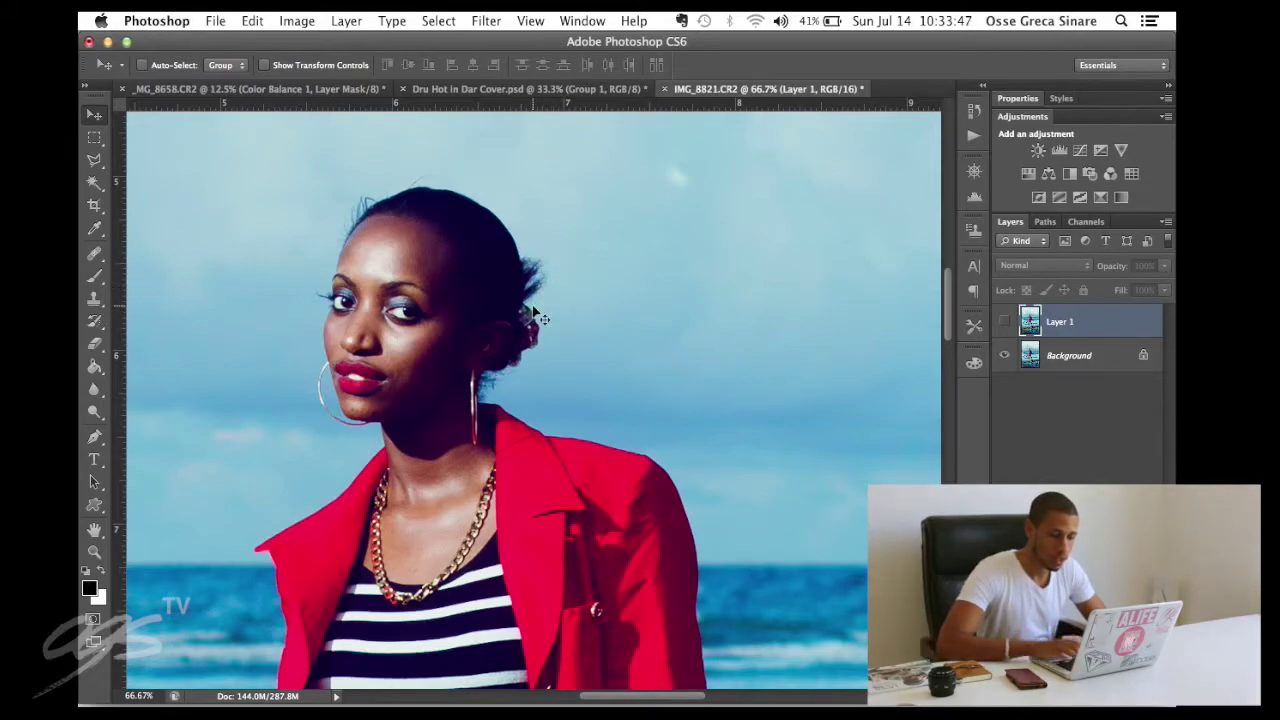
key(super+minus)
key(super+minus)
key(super+minus)
key(super+minus)
key(super+minus)
key(super+minus)
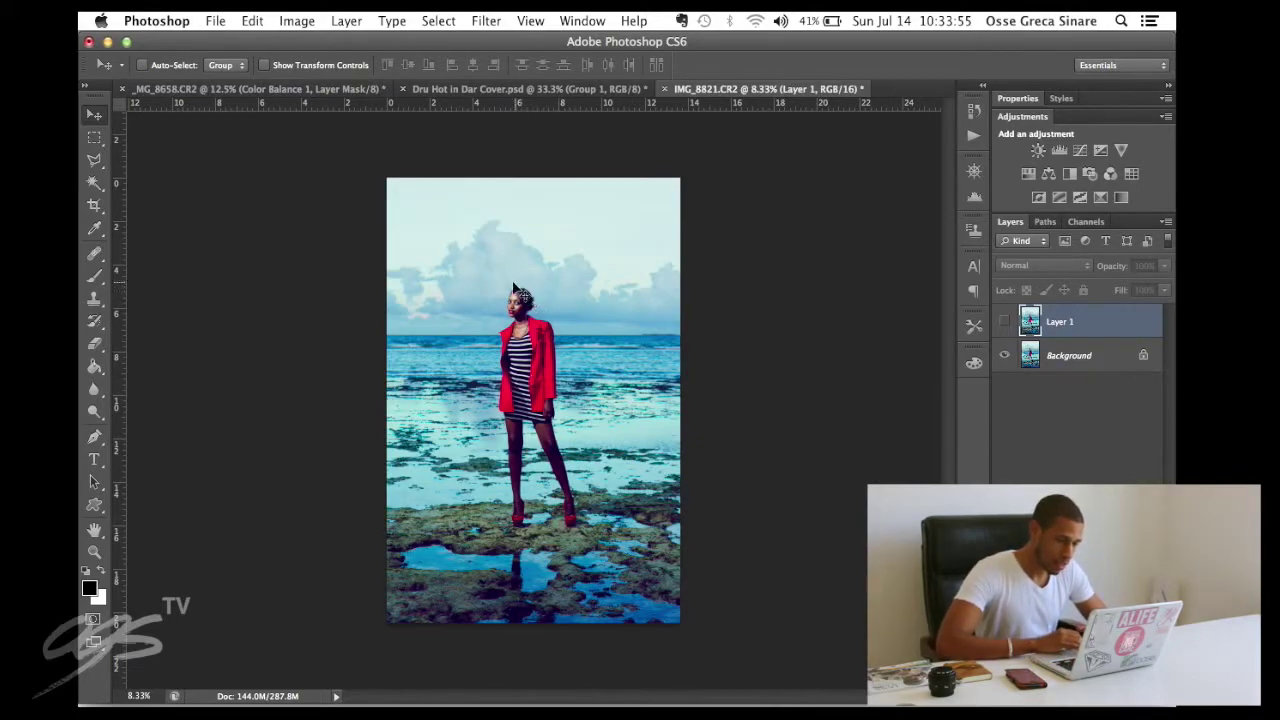
- Zoom in on the head and toggle Layer 1 to compare the retouched hair, leaving it hidden
key(super+plus)
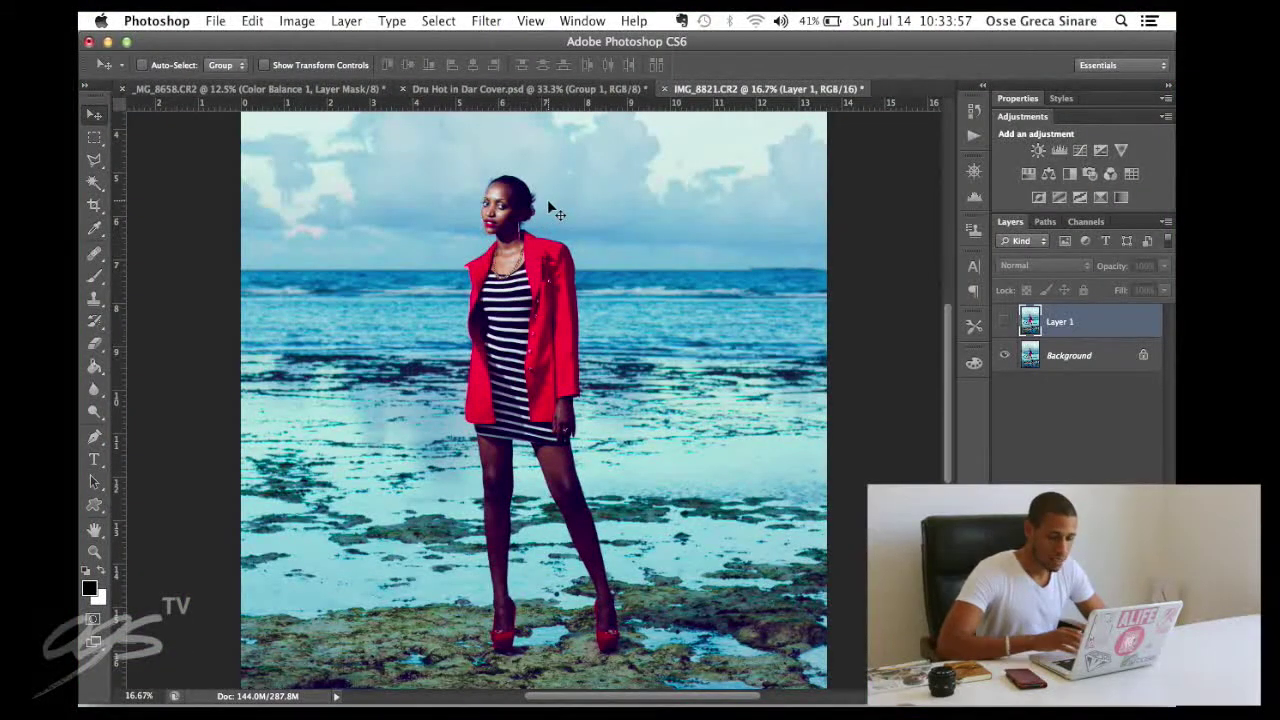
key(super+plus)
key(super+plus)
scroll(637, 215, up, 10)
scroll(637, 215, down, 2)
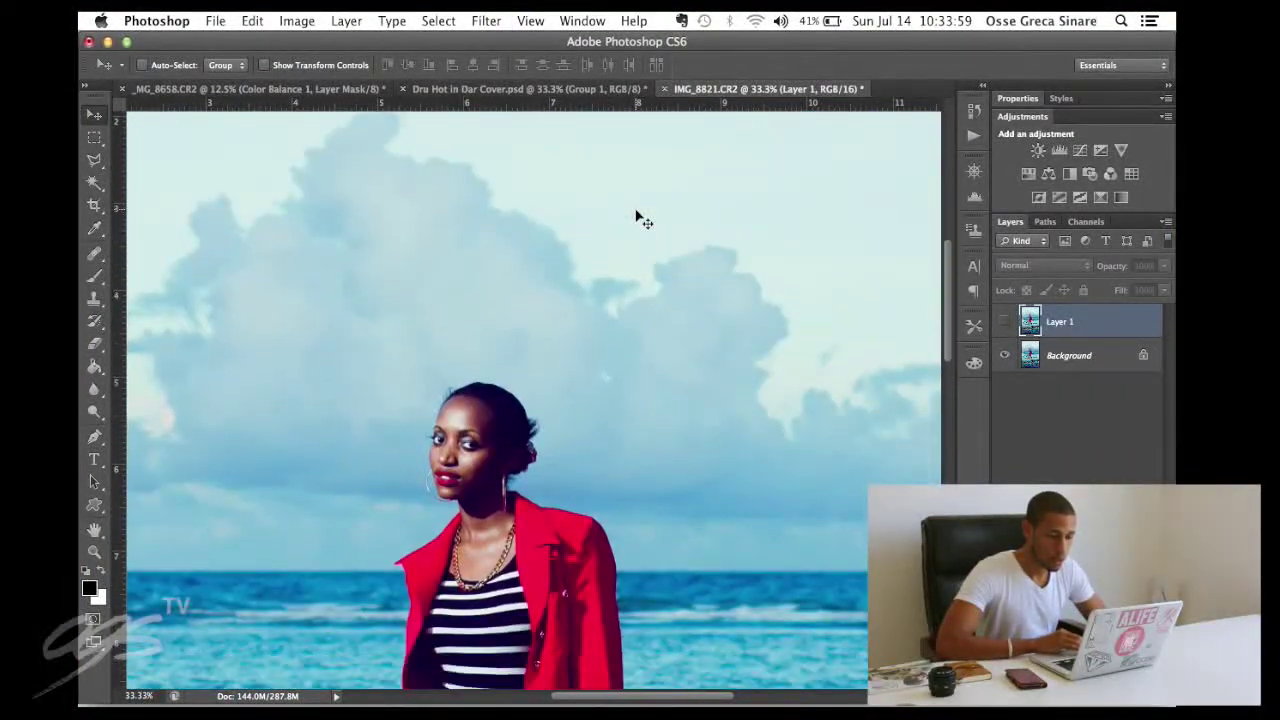
scroll(646, 266, down, 3)
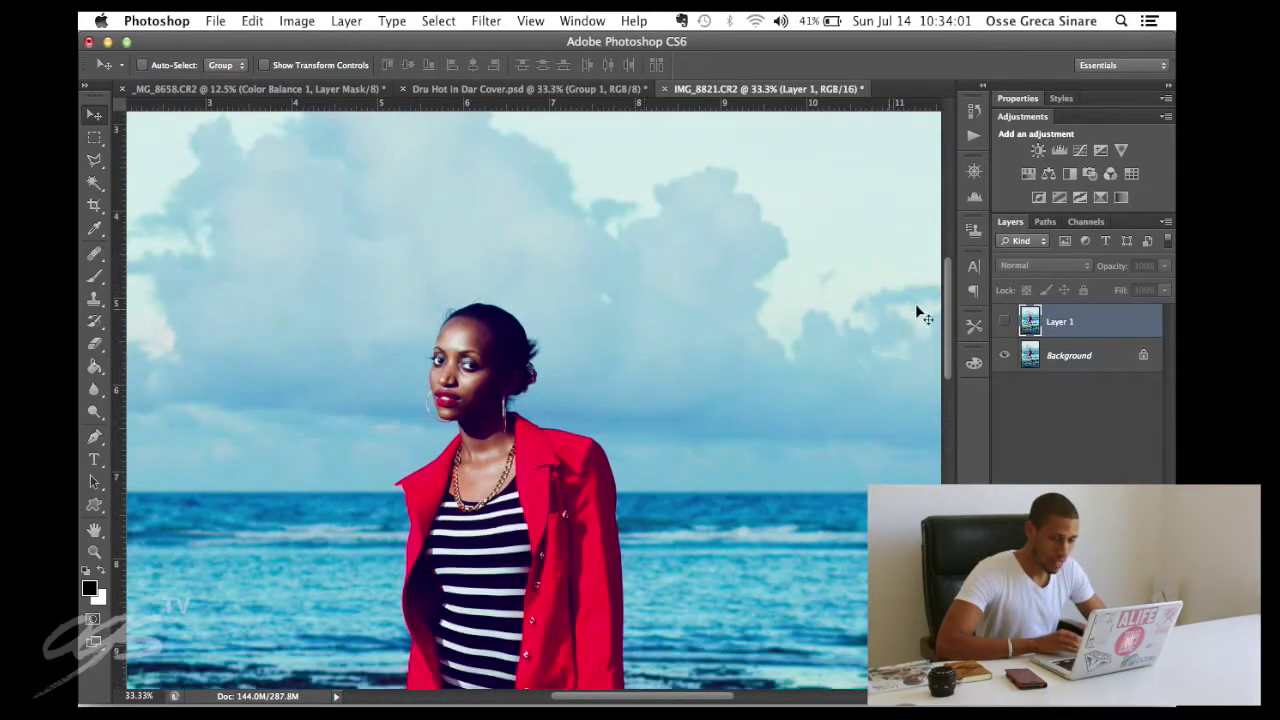
key(super+plus)
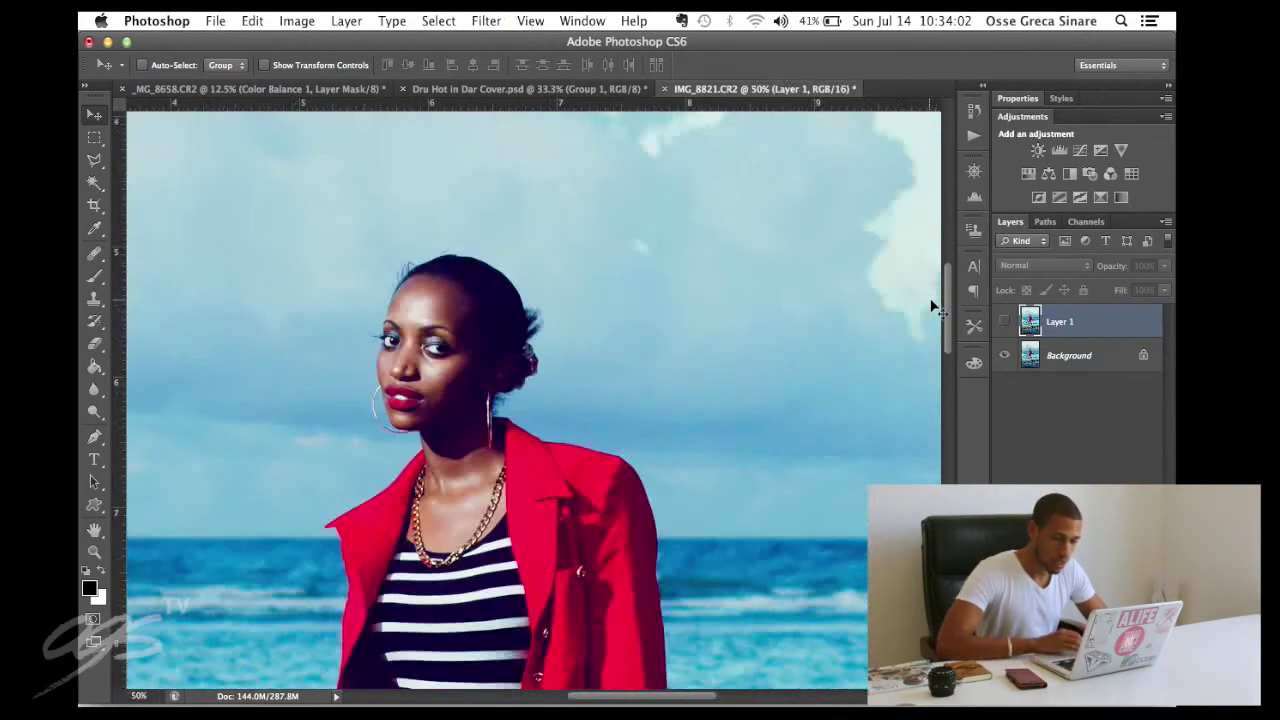
click(1005, 322)
key(super+minus)
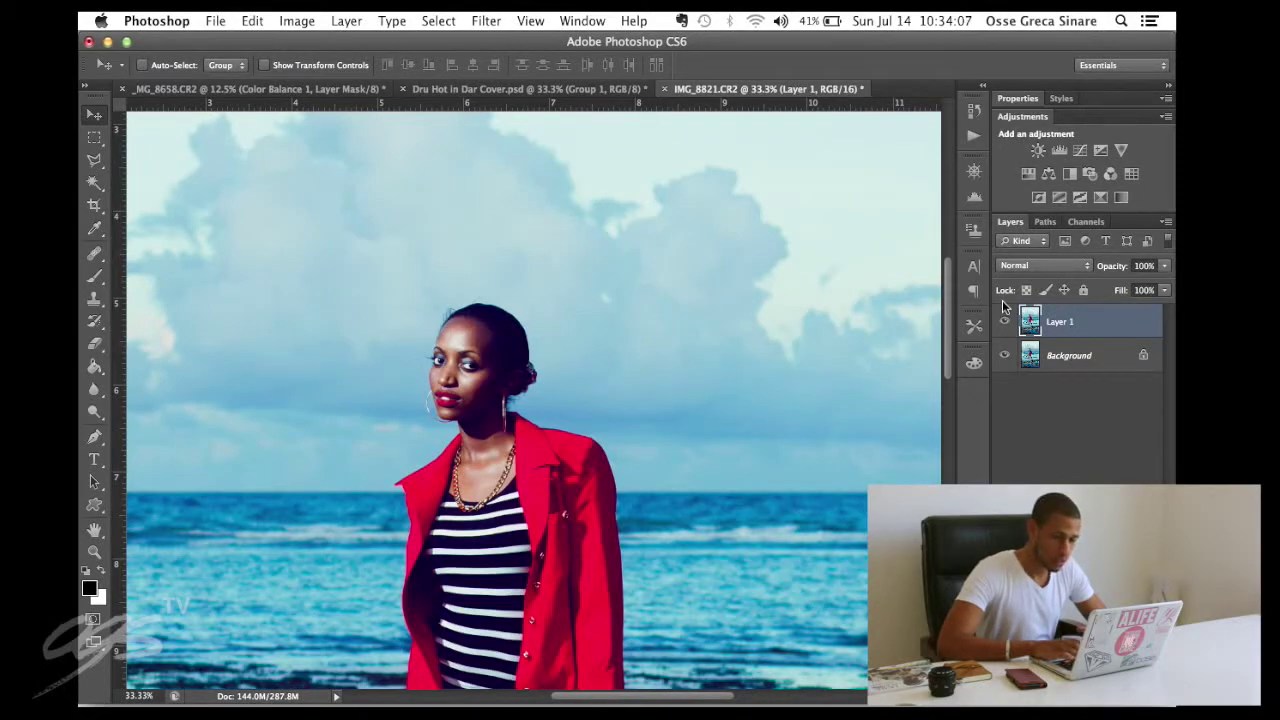
click(1005, 322)
key(super+plus)
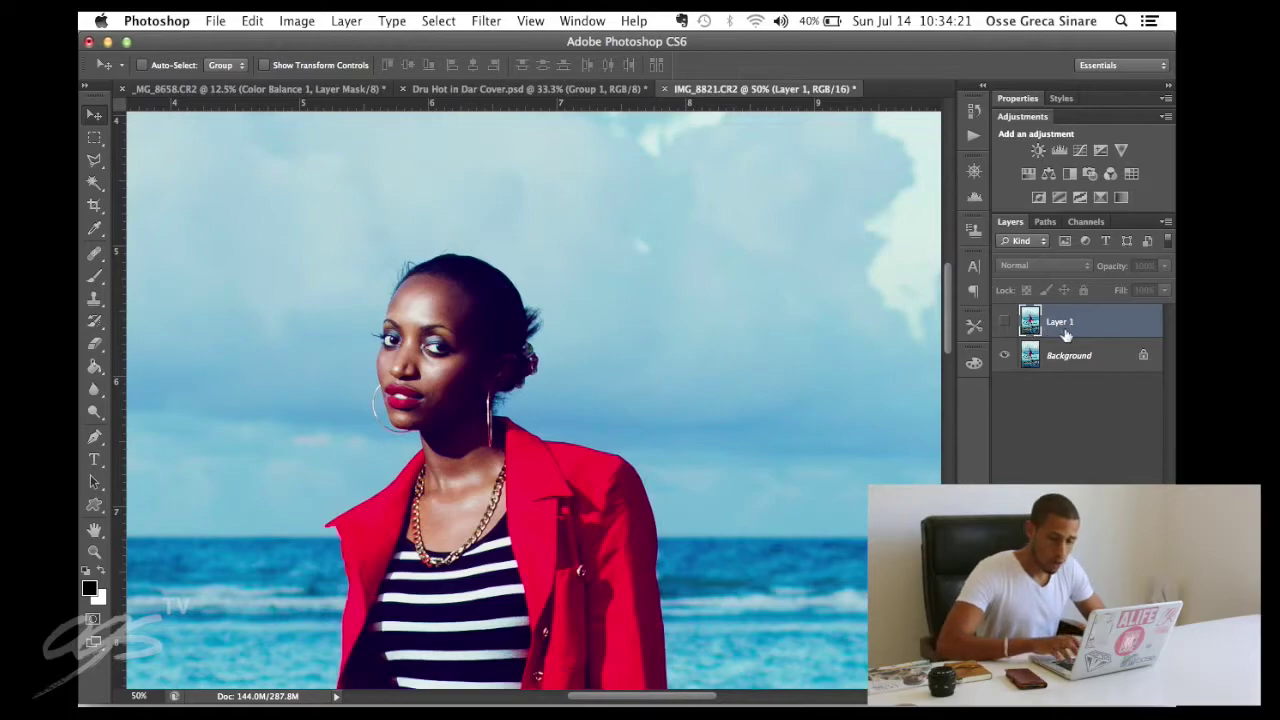
- Delete Layer 1 and duplicate the Background as a new layer named 'Editing'
key(BackSpace)
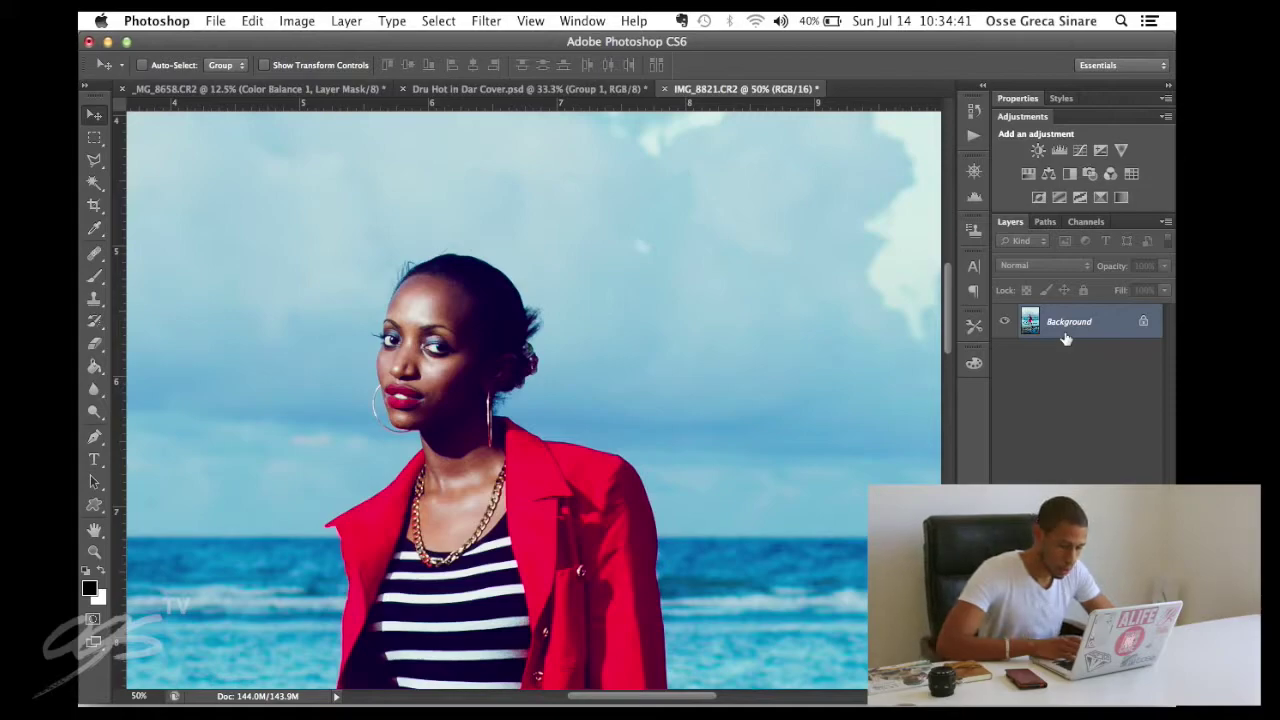
key(super+j)
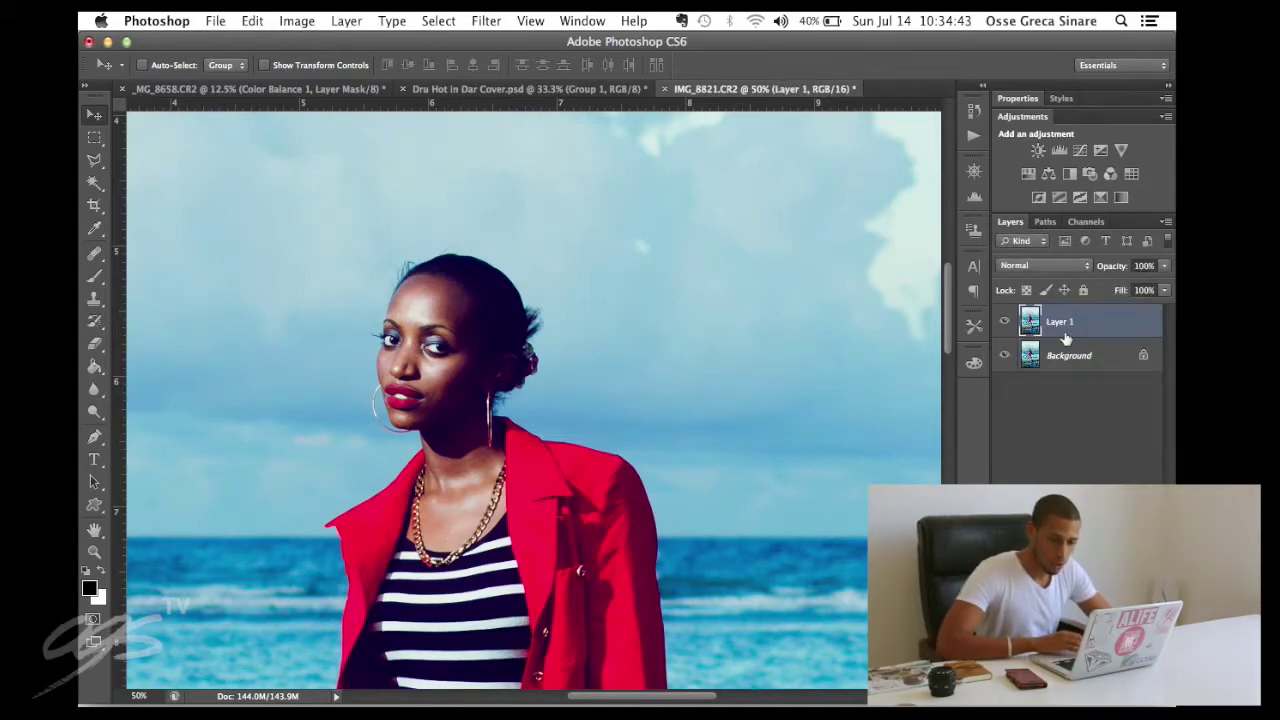
double_click(1062, 323)
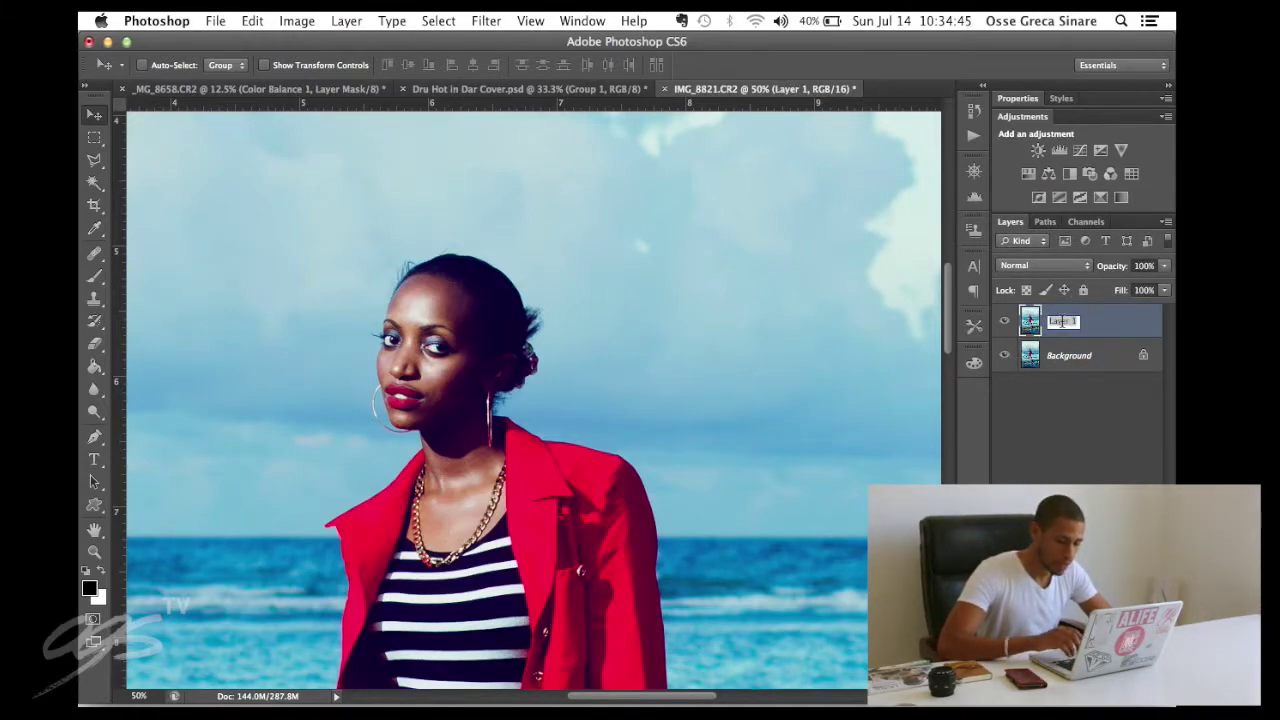
text(Ed)
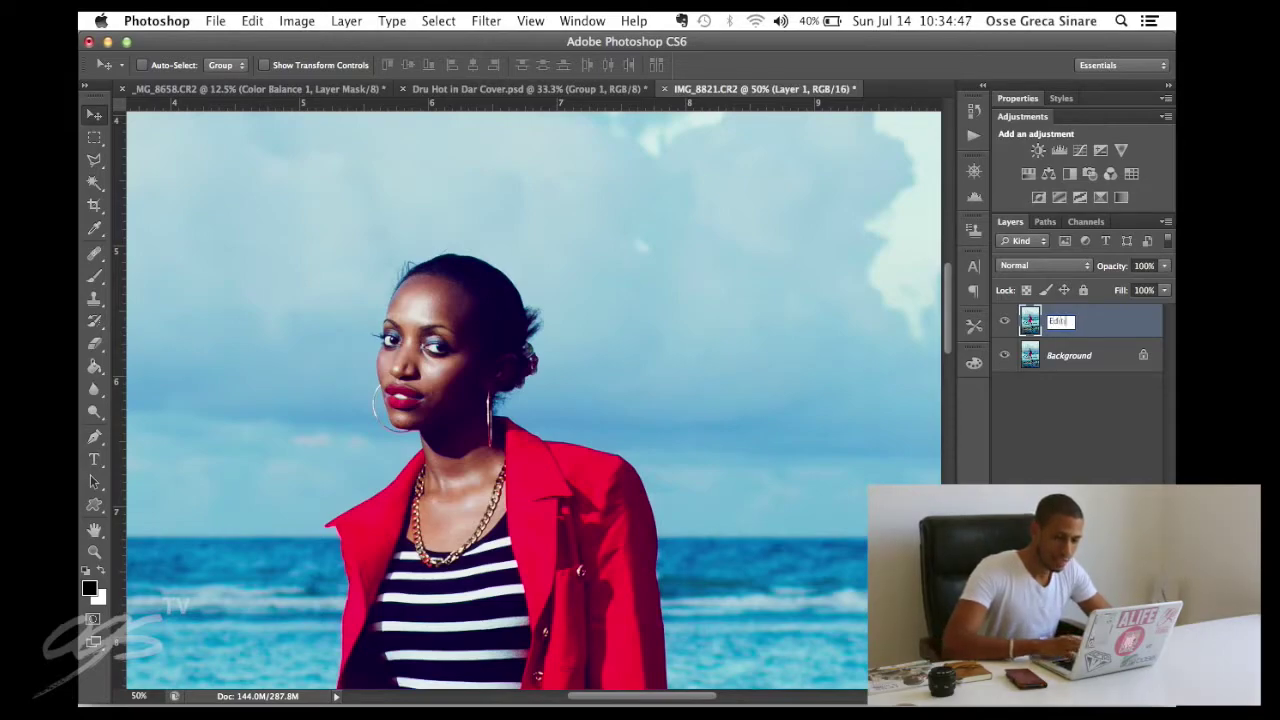
text(iting)
key(Return)
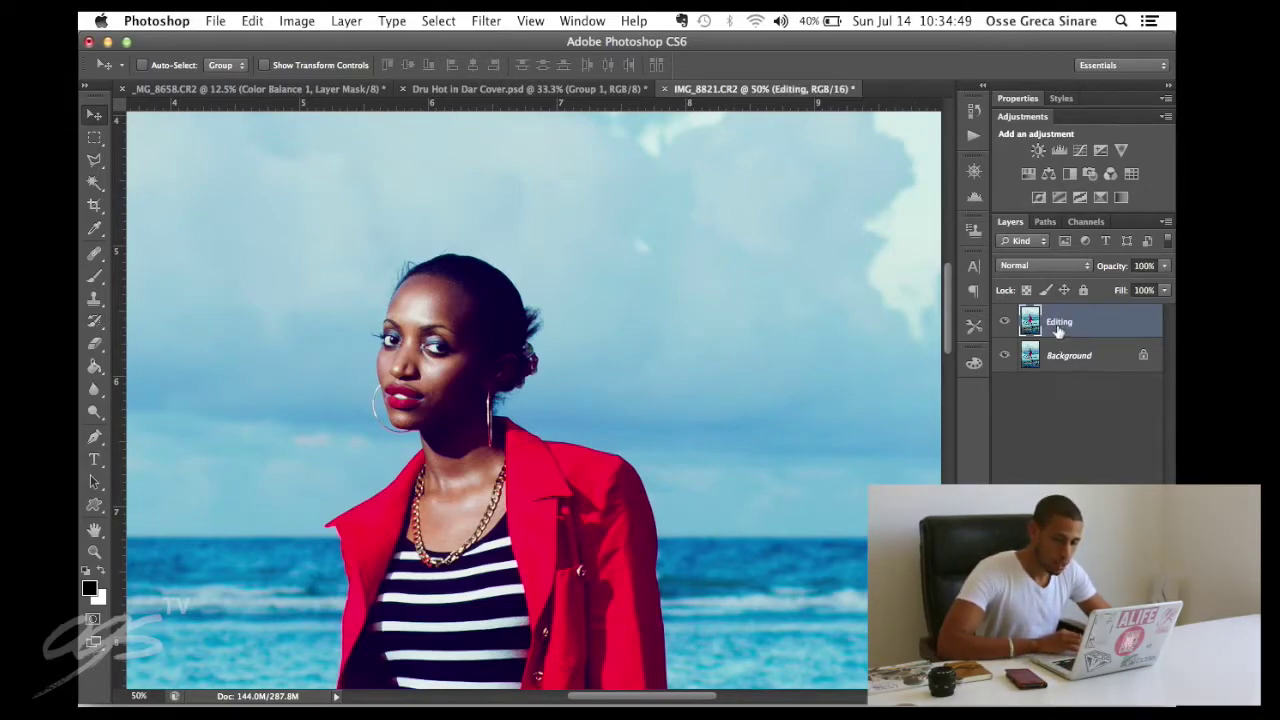
key(super+plus)
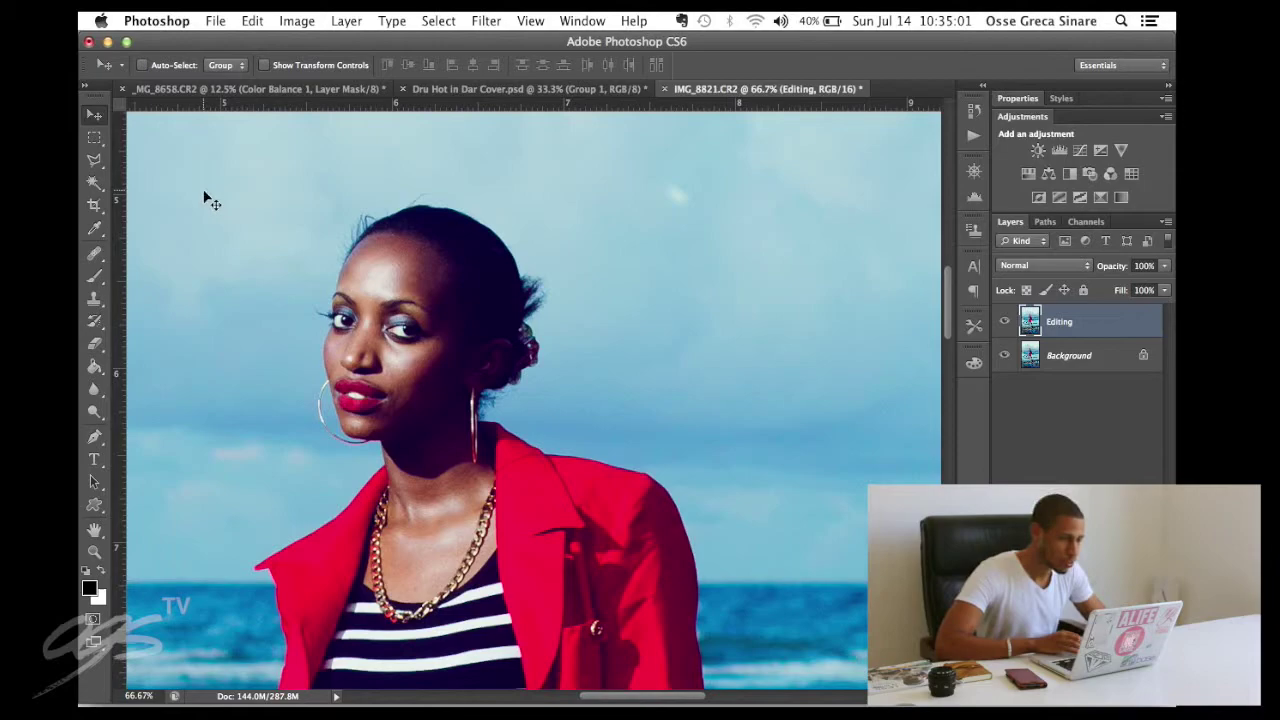
- Choose the Polygonal Lasso tool from the lasso tool variants
click(94, 163)
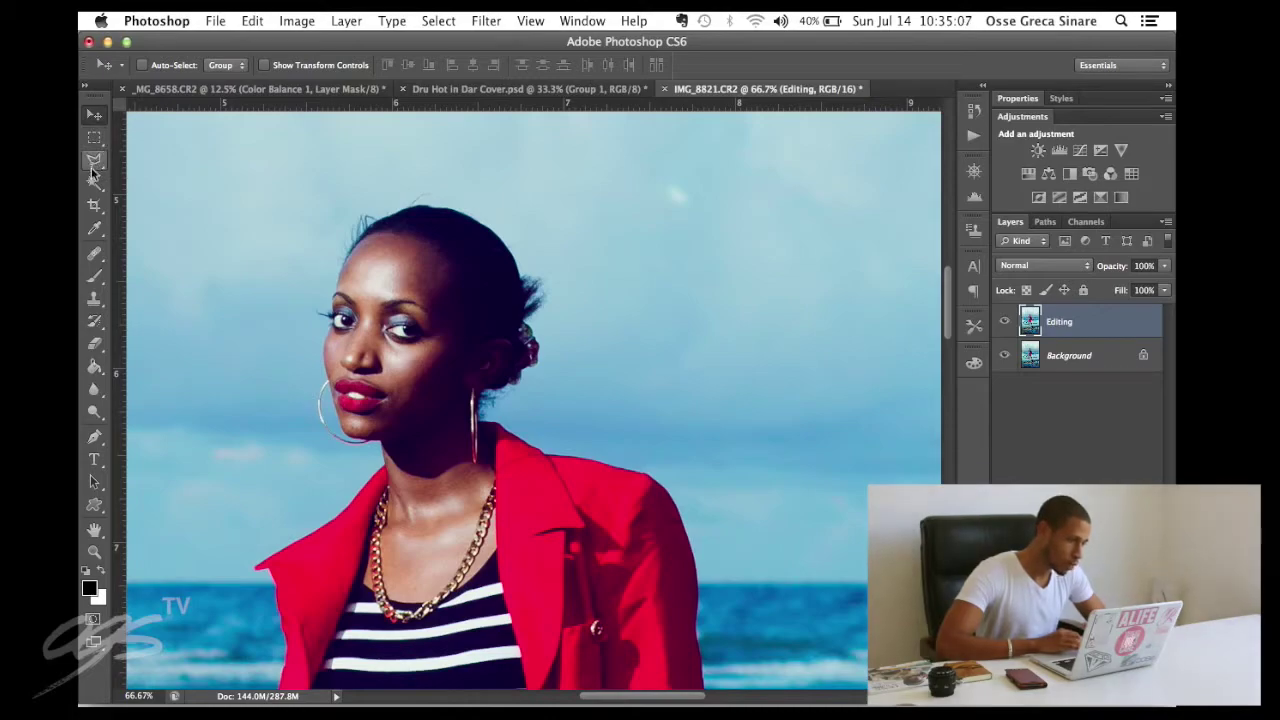
click(94, 163)
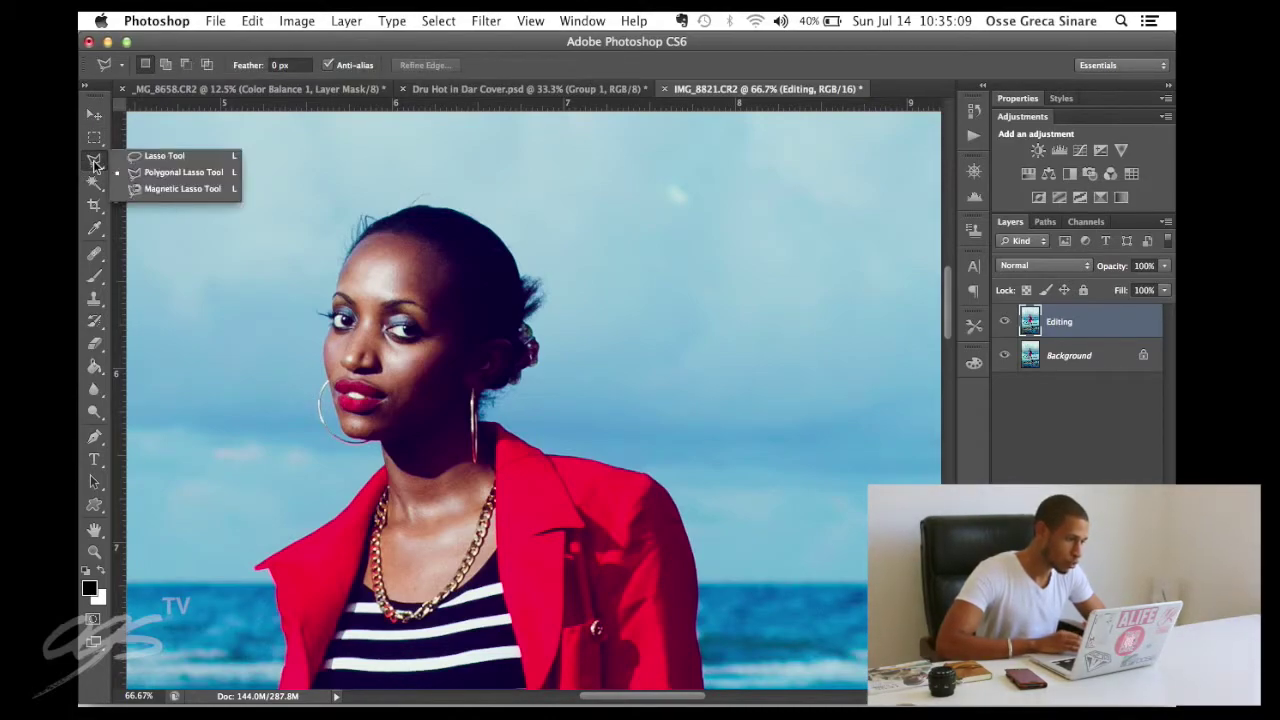
click(147, 172)
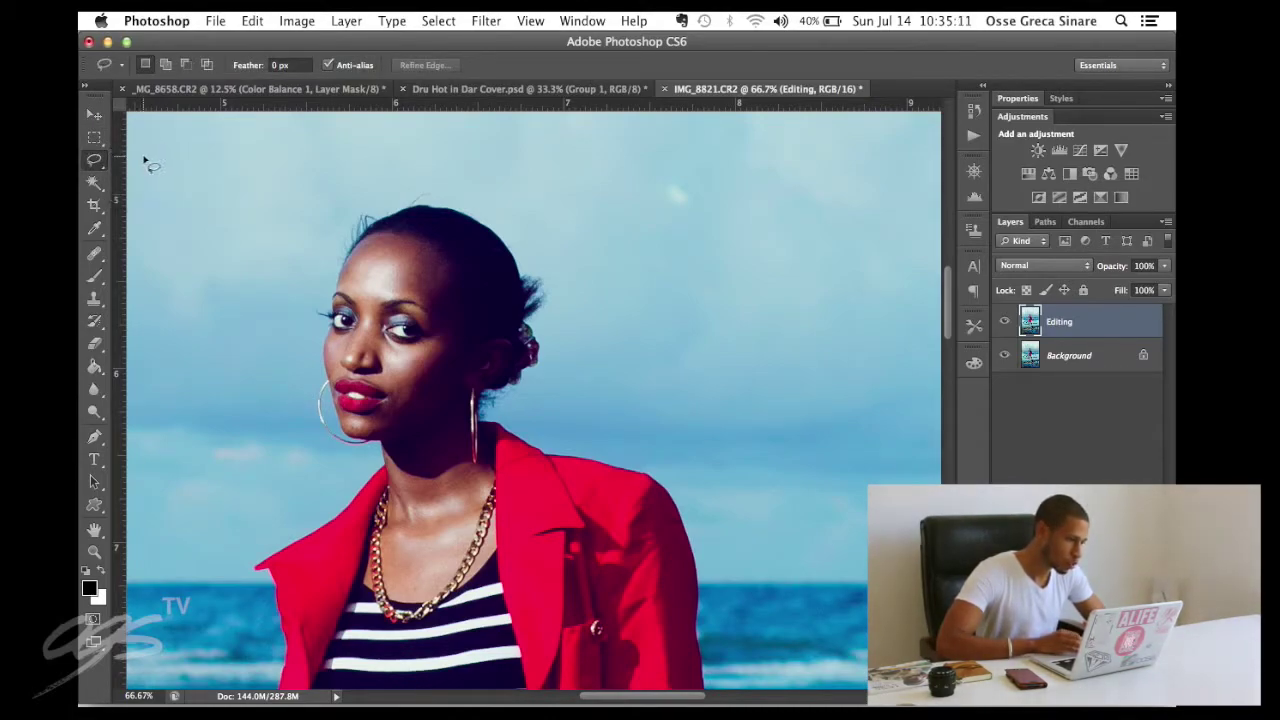
click(94, 163)
click(170, 157)
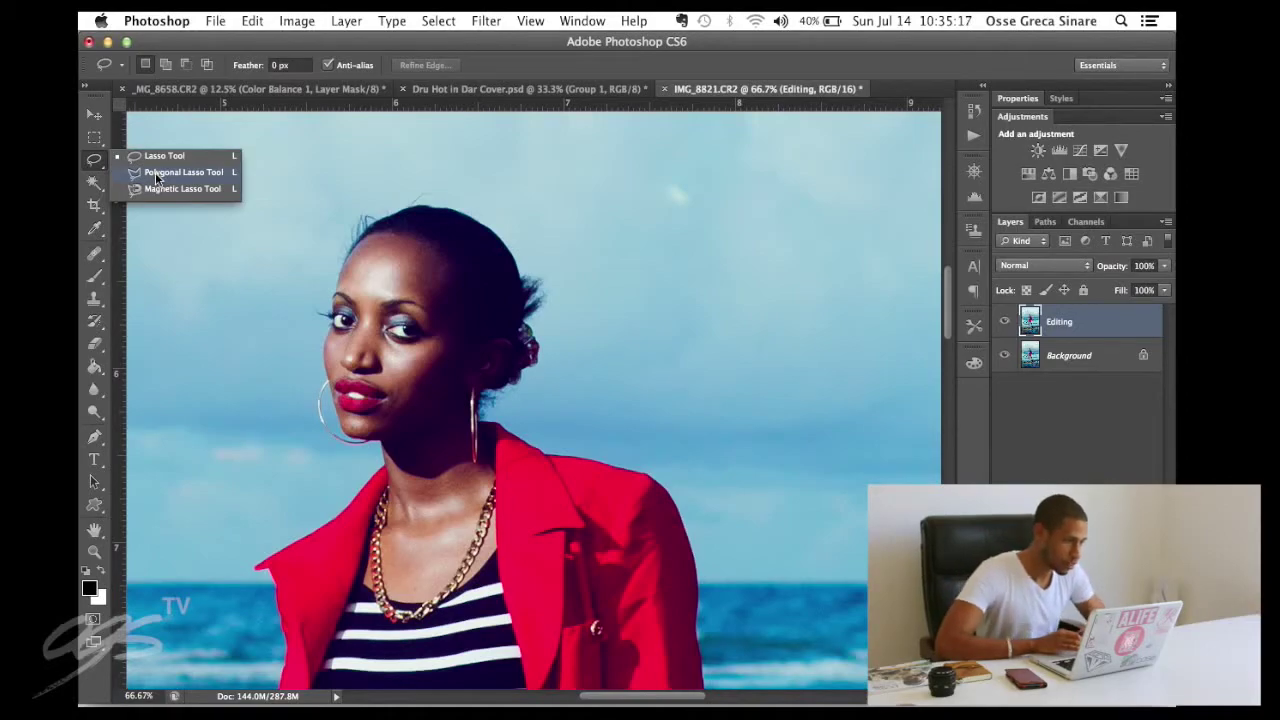
click(156, 177)
- Zoom to 100% on the head and outline the stray hairs with a closed polygonal selection
key(super+plus)
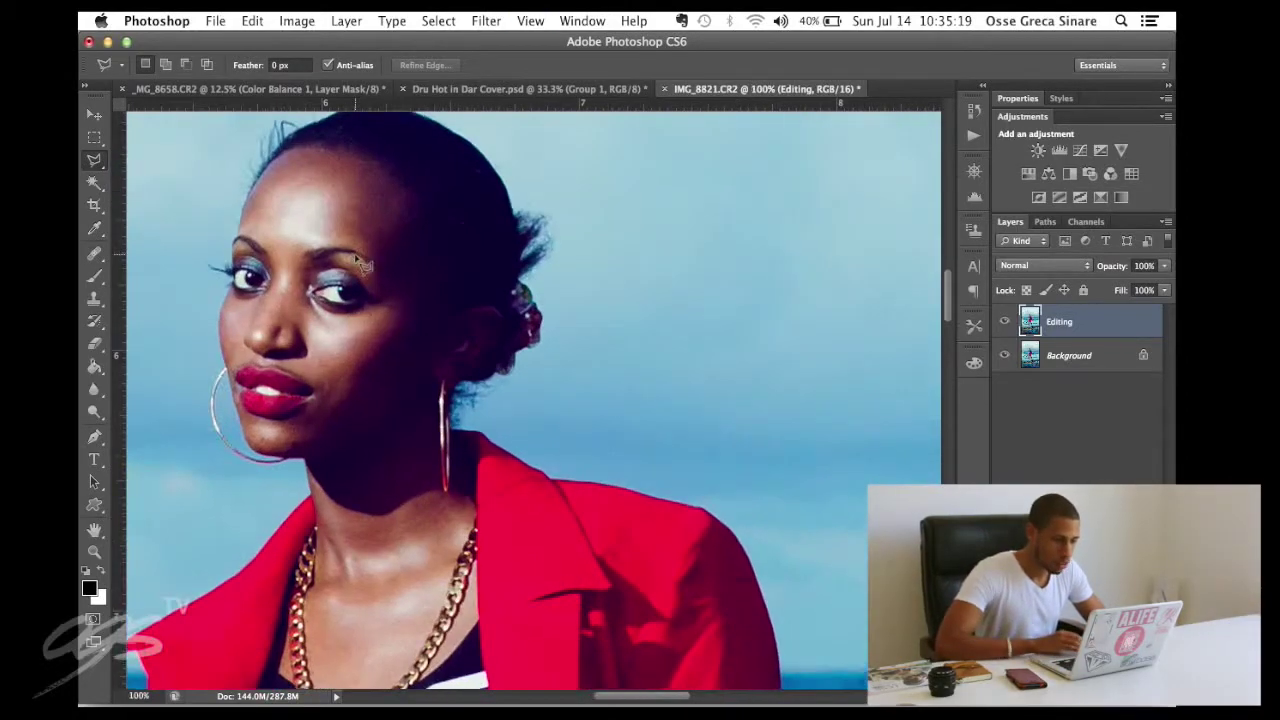
scroll(591, 234, right, 3)
scroll(591, 234, up, 1)
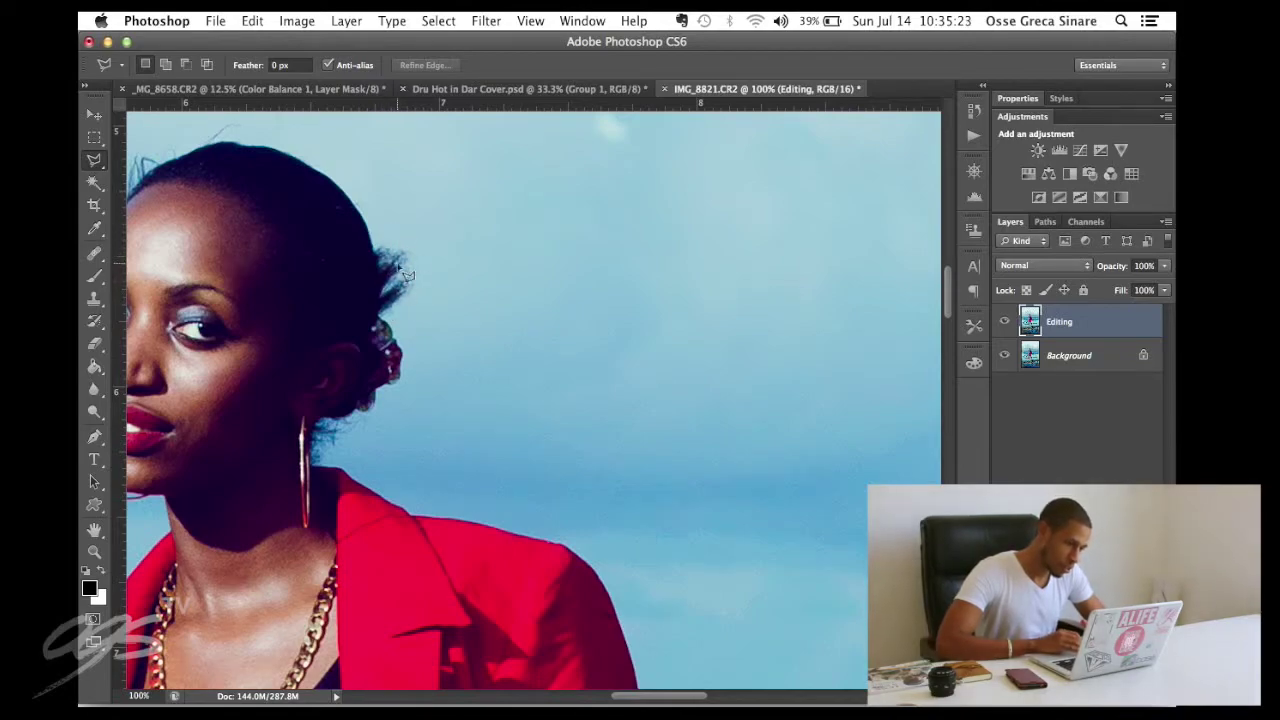
scroll(432, 284, right, 2)
scroll(432, 284, up, 1)
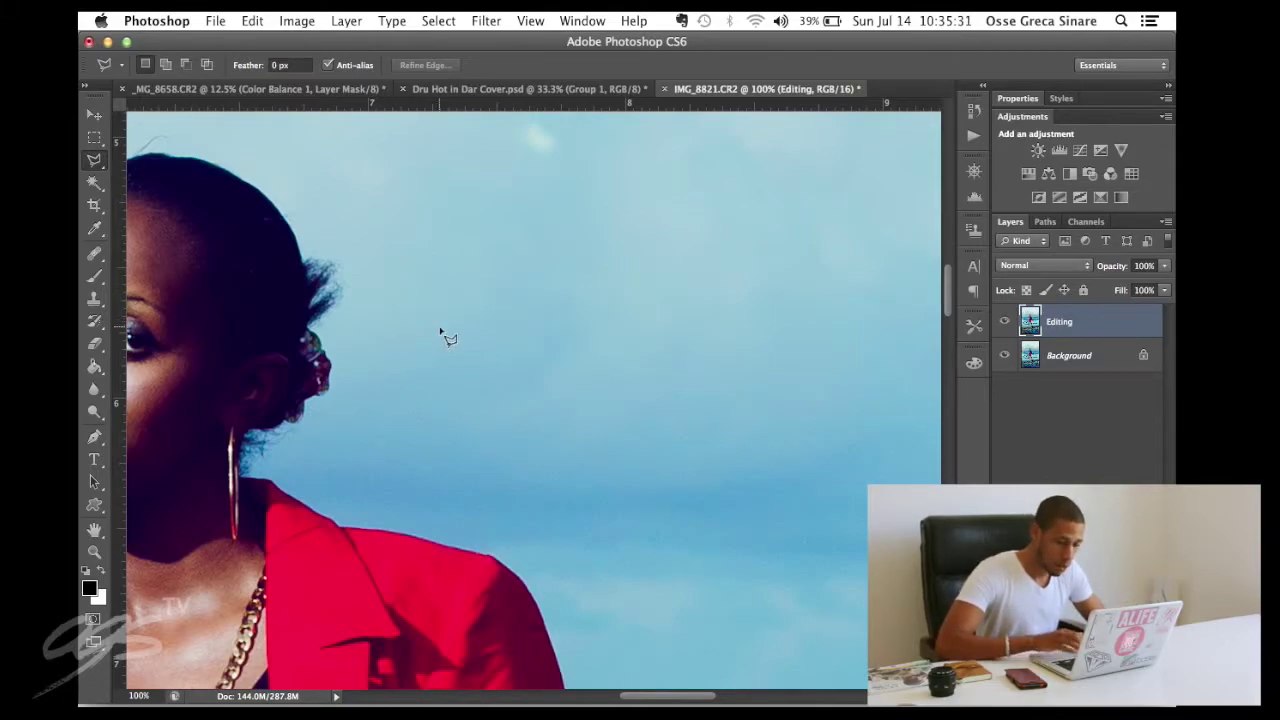
key(ctrl+z)
key(ctrl+1)
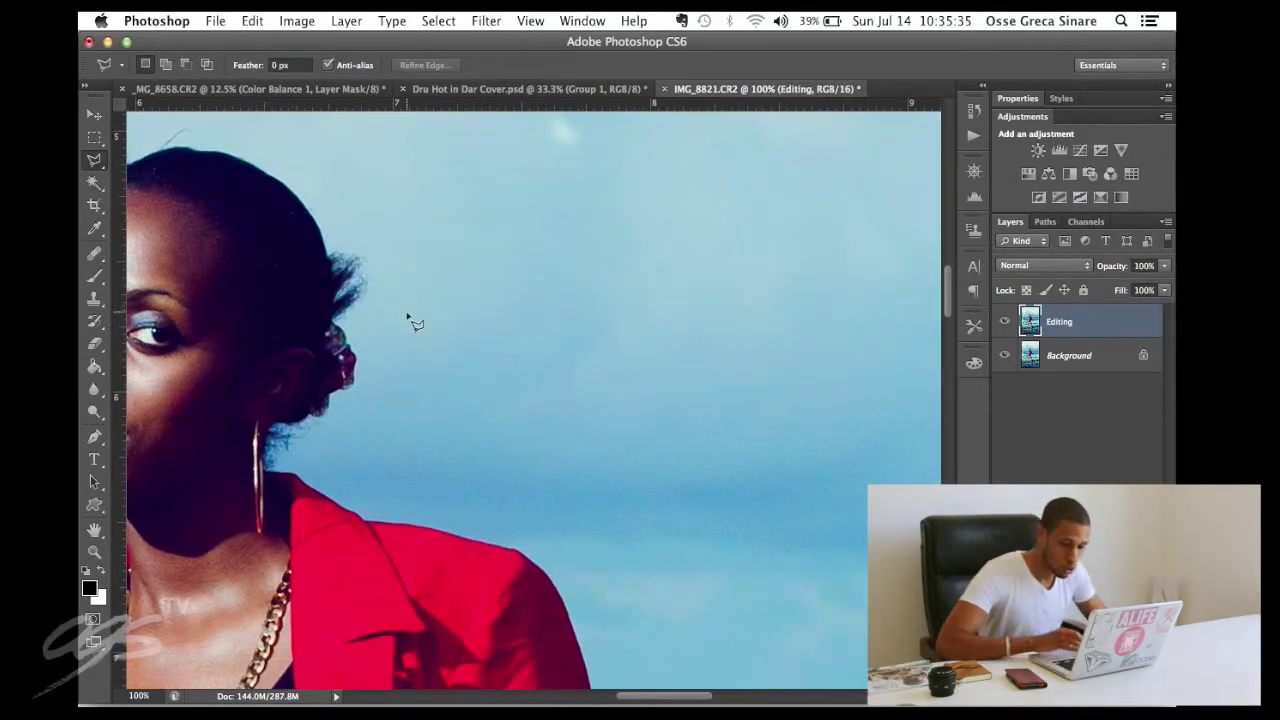
scroll(407, 316, right, 2)
scroll(407, 316, up, 2)
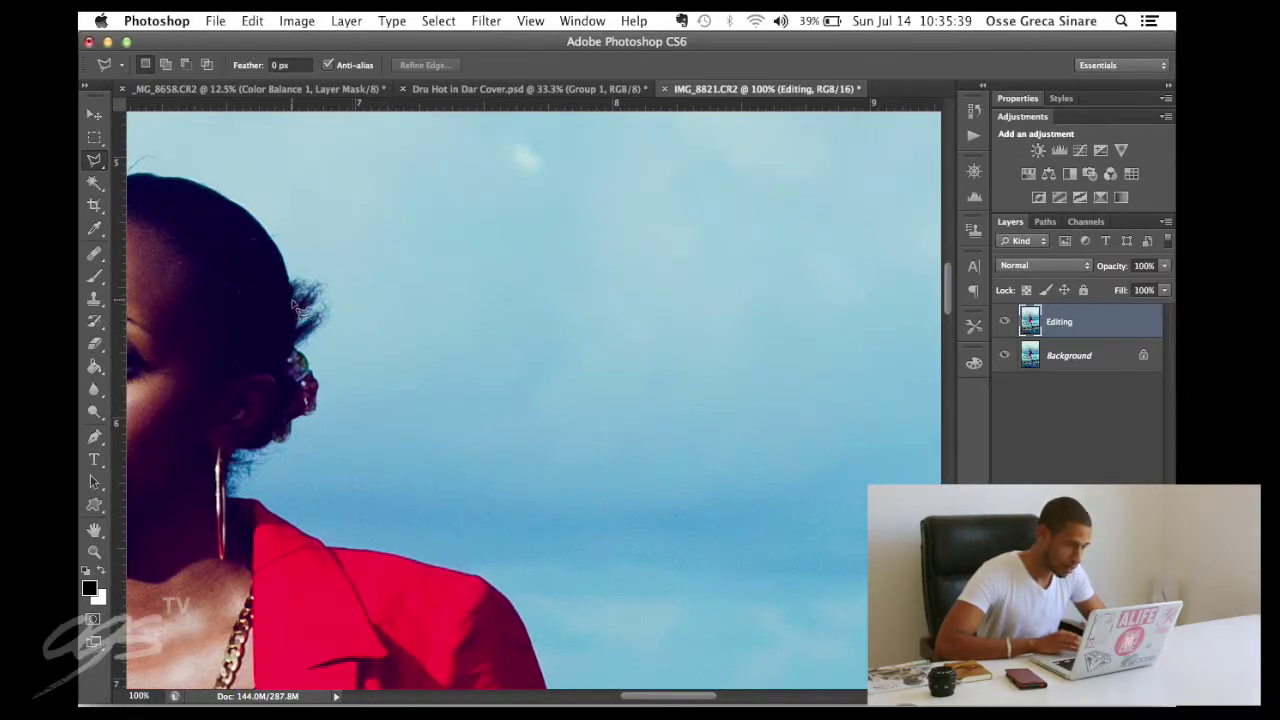
scroll(329, 294, up, 2)
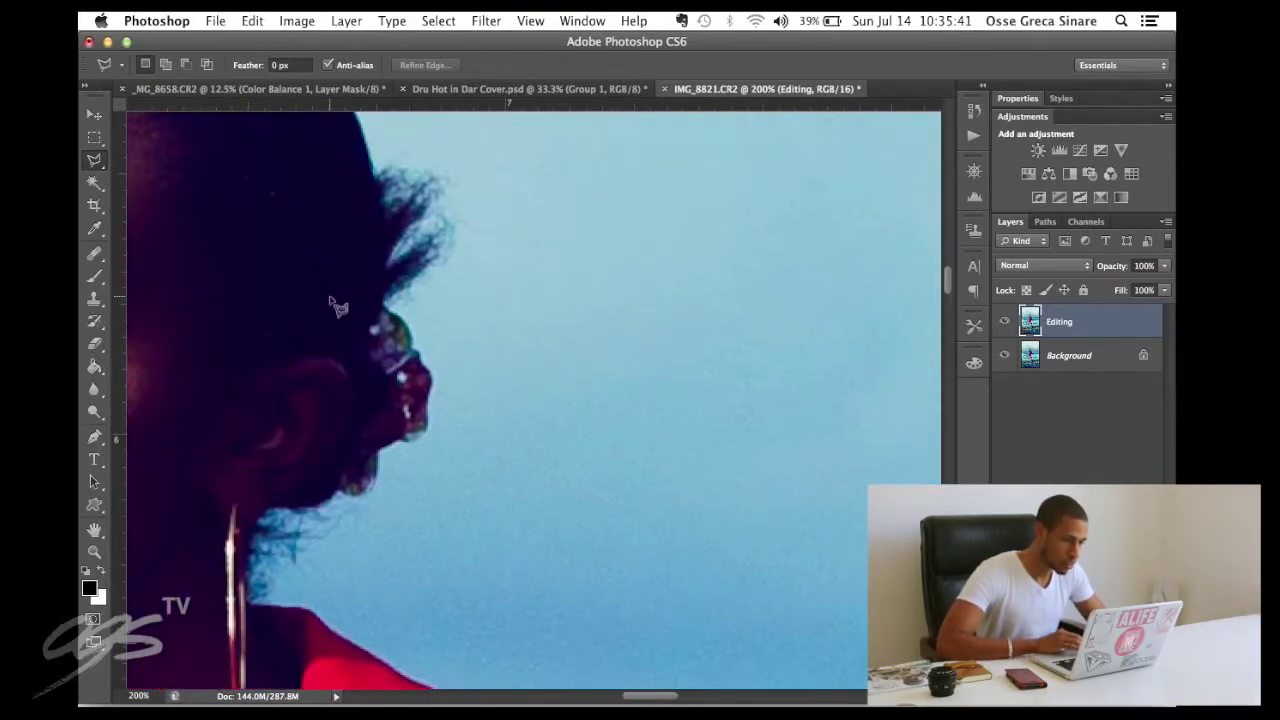
scroll(384, 298, up, 3)
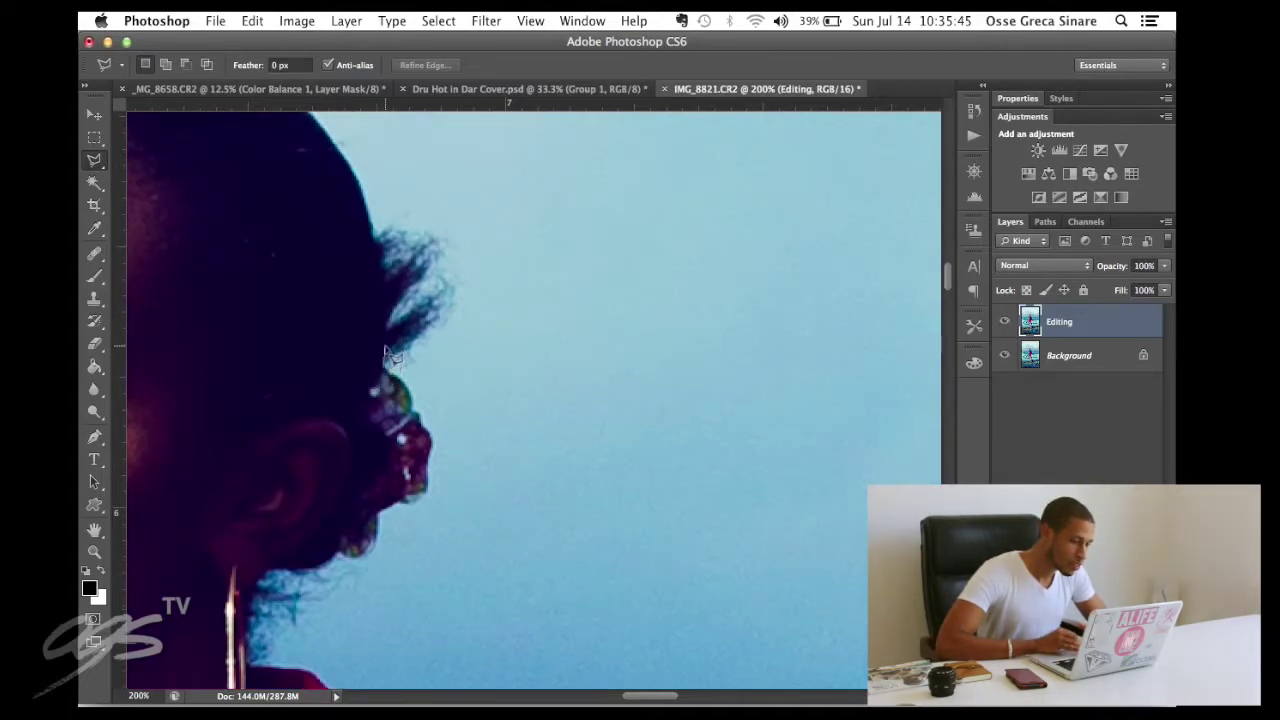
click(385, 356)
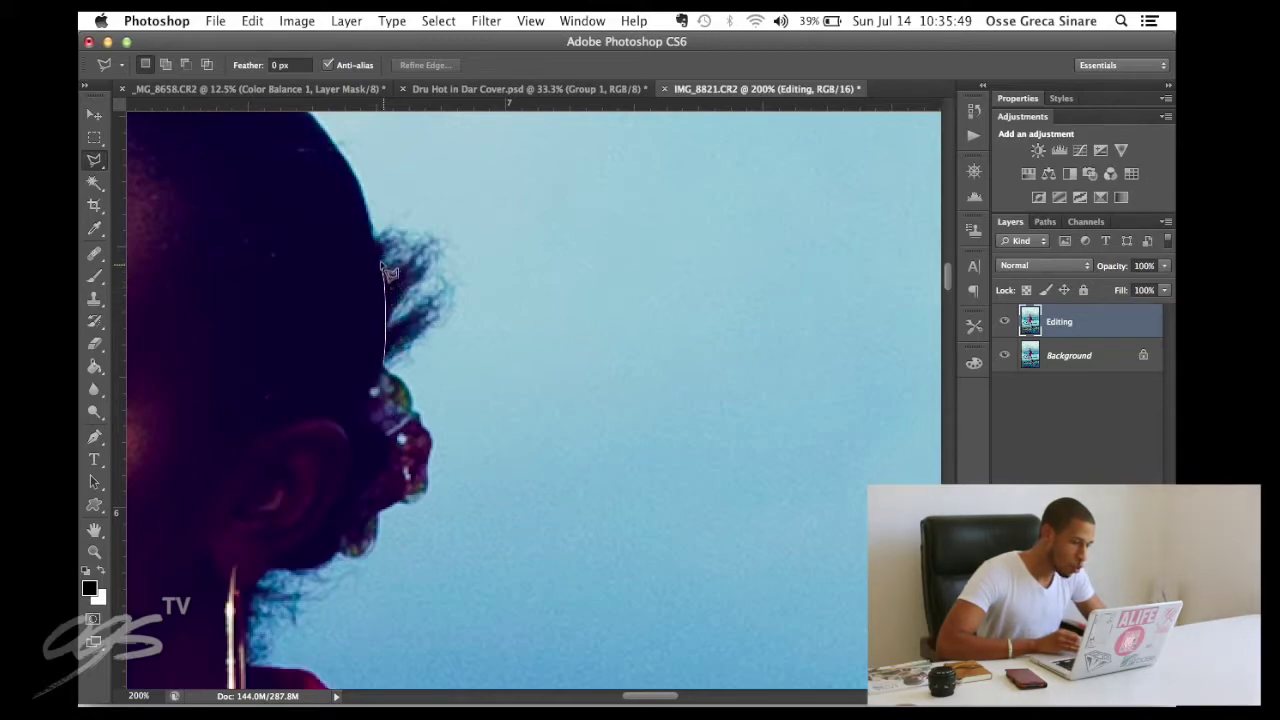
mouse_move(380, 262)
mouse_down()
mouse_move(385, 191)
mouse_move(443, 204)
mouse_move(475, 263)
mouse_move(494, 266)
mouse_move(484, 318)
mouse_move(432, 368)
mouse_up()
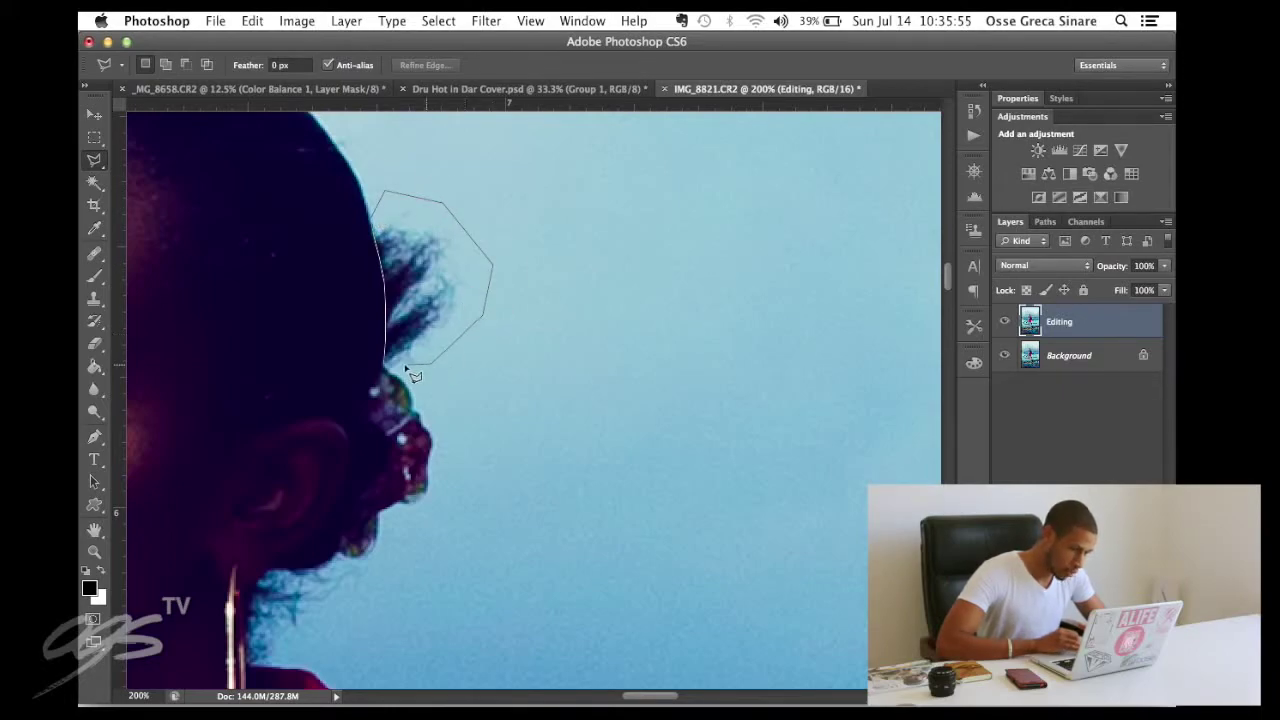
click(390, 373)
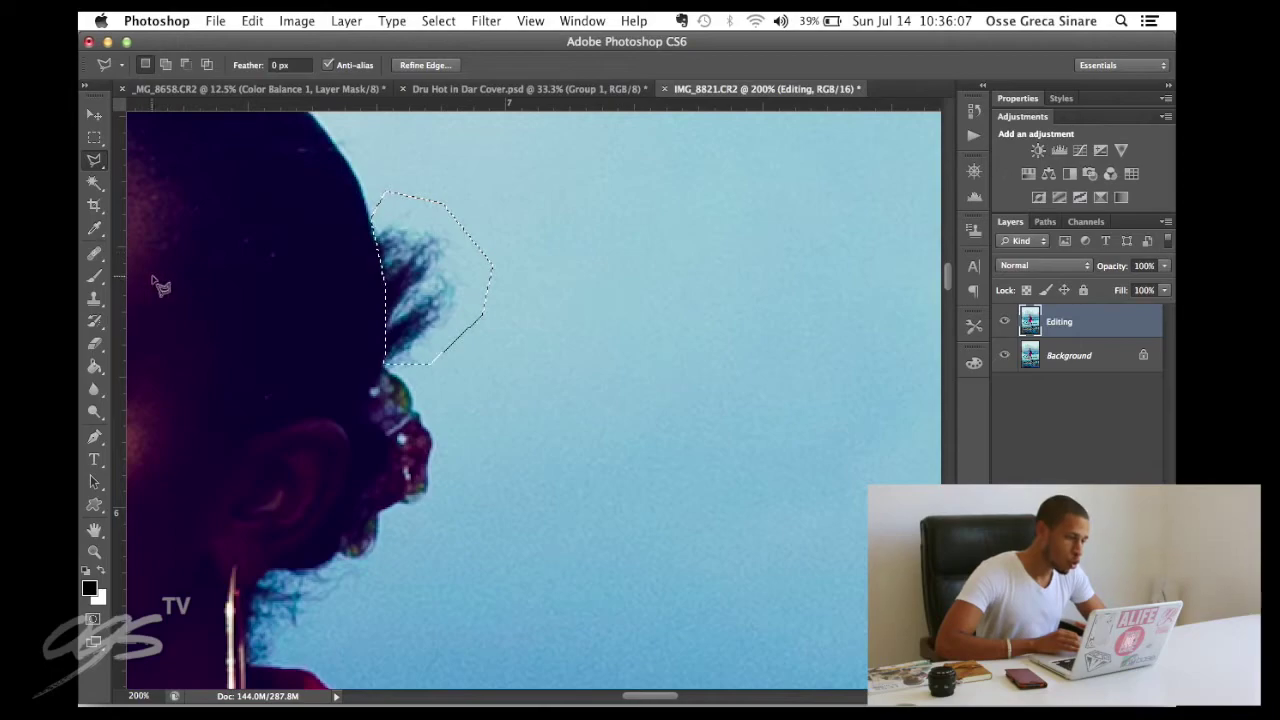
- Set the Clone Stamp to sample Current Layer, pick a clear-sky source, and clone over the hair
click(94, 301)
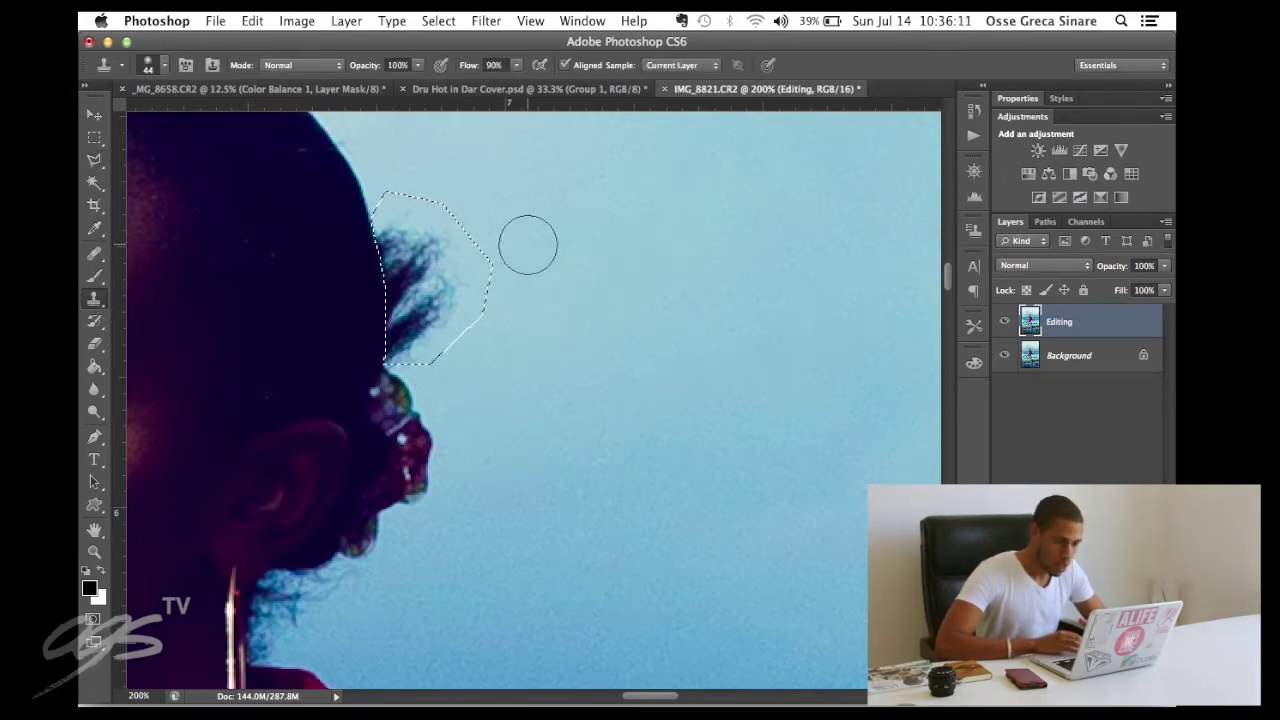
click(697, 66)
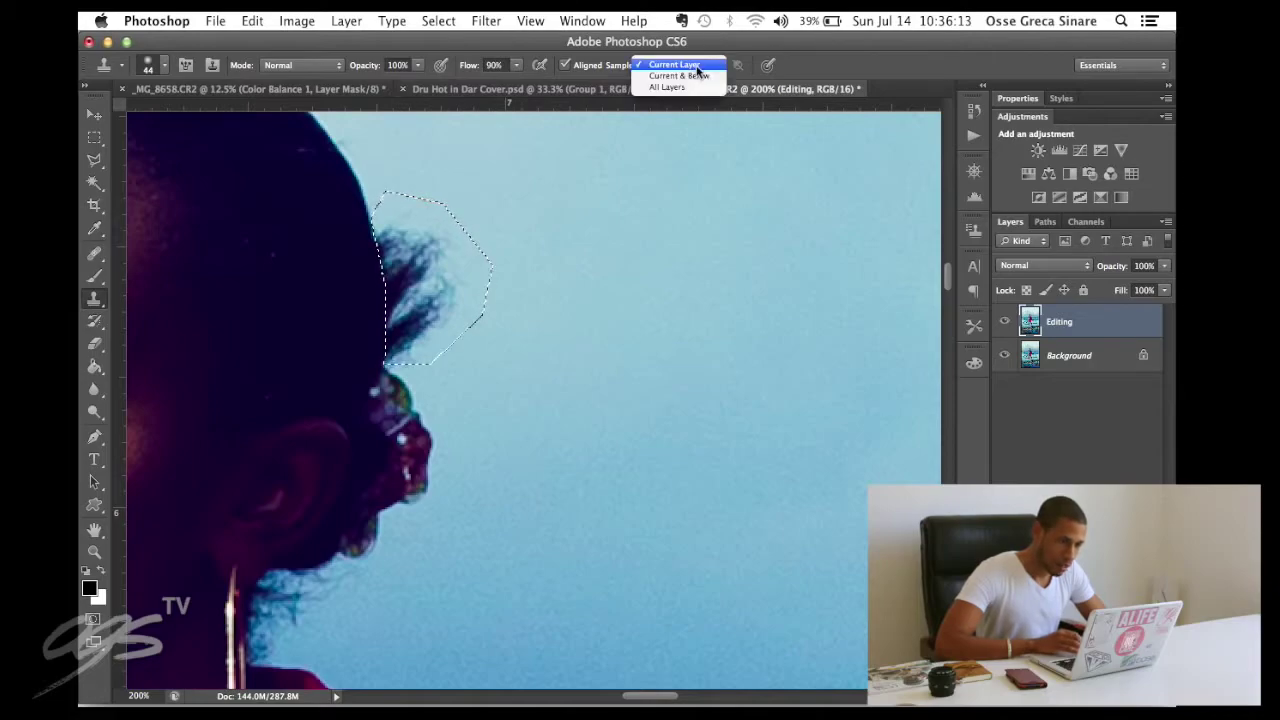
click(676, 64)
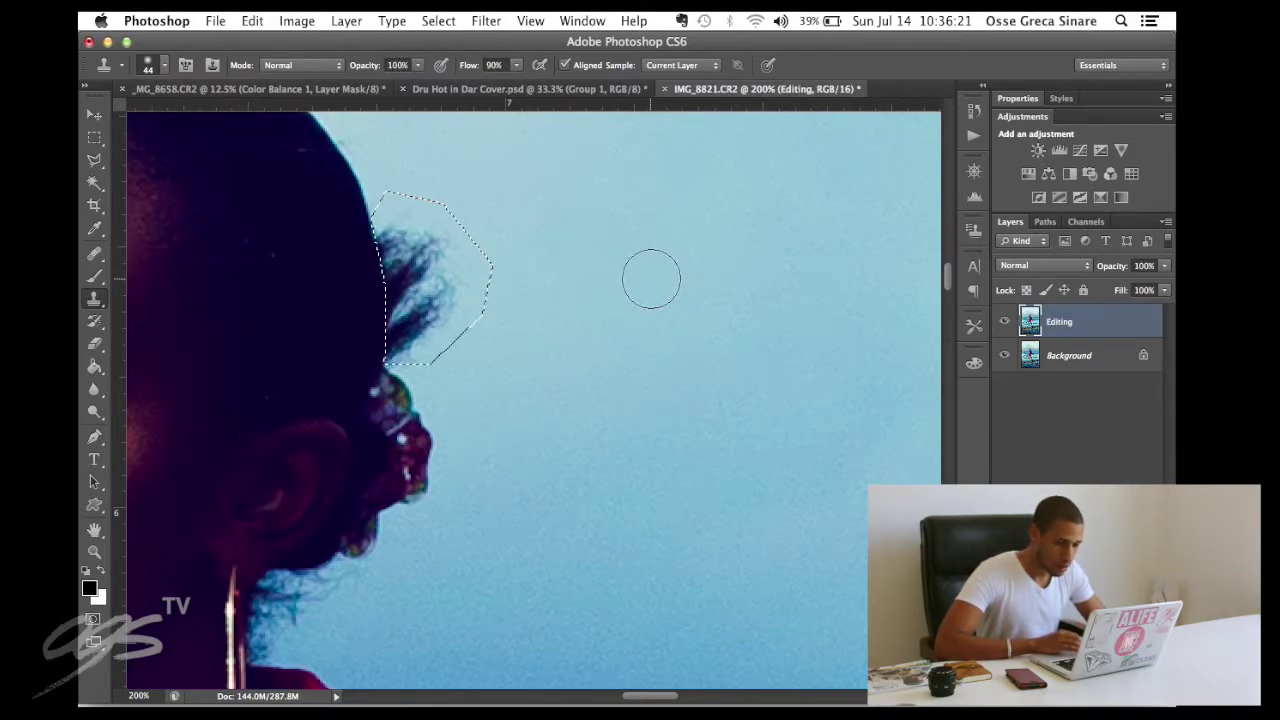
key(alt)
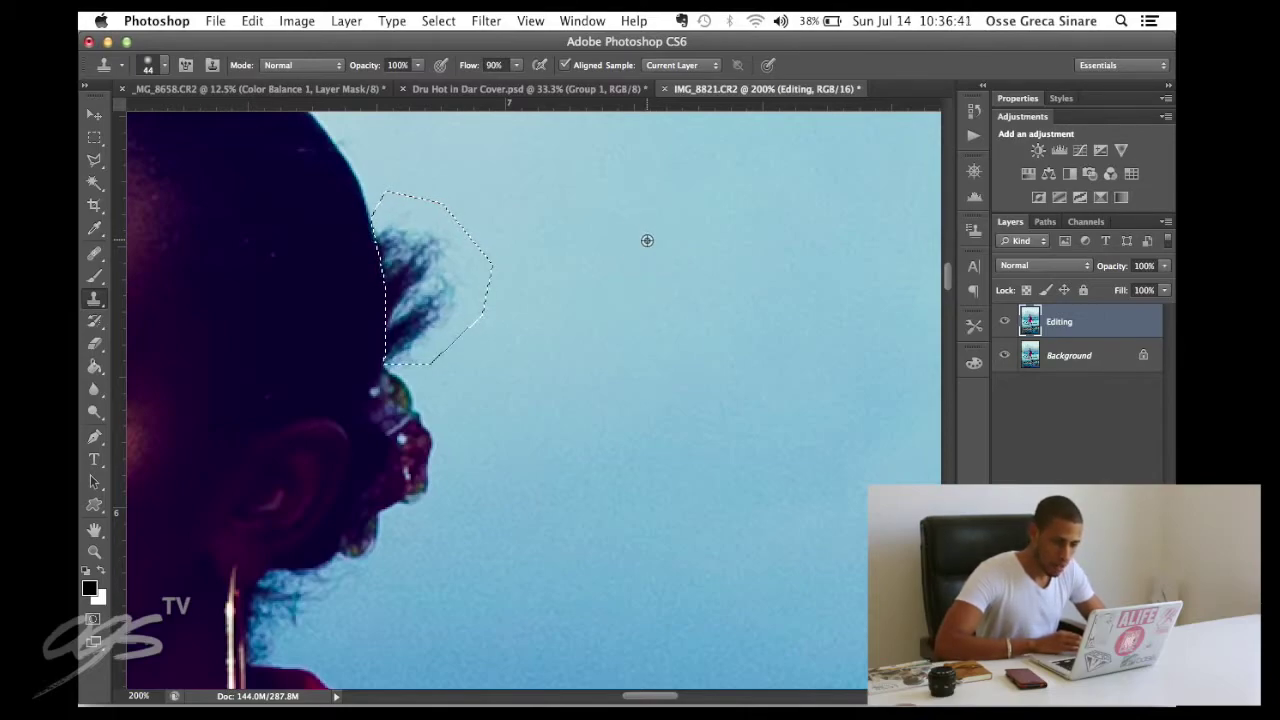
click(423, 260)
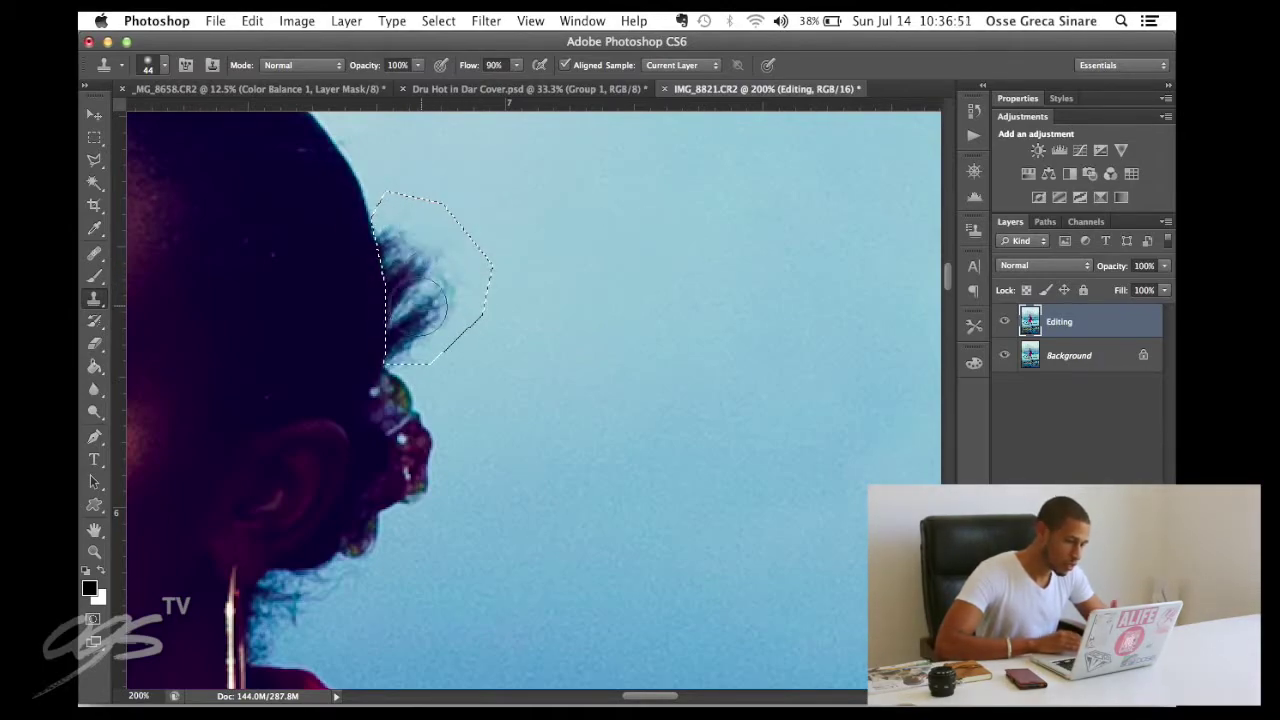
- Clone sky over the remaining stray hairs beside the head, then deselect
scroll(538, 286, left, 3)
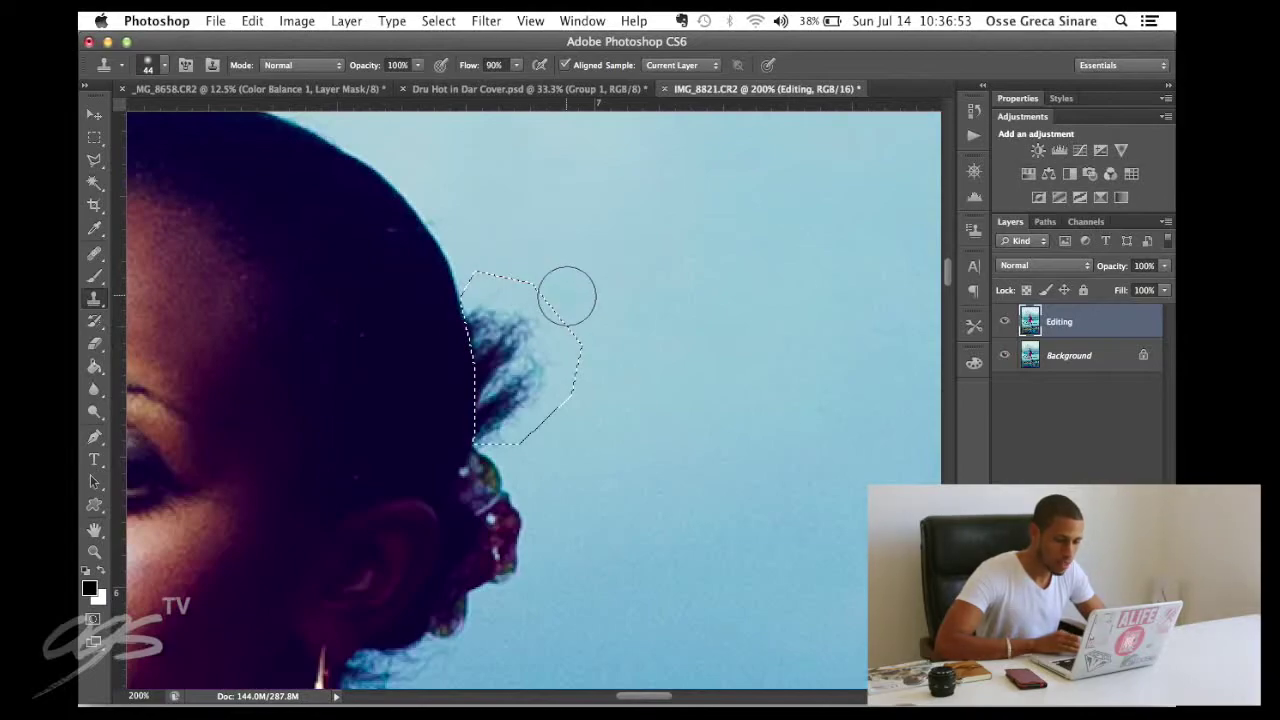
scroll(563, 291, down, 2)
scroll(546, 270, up, 1)
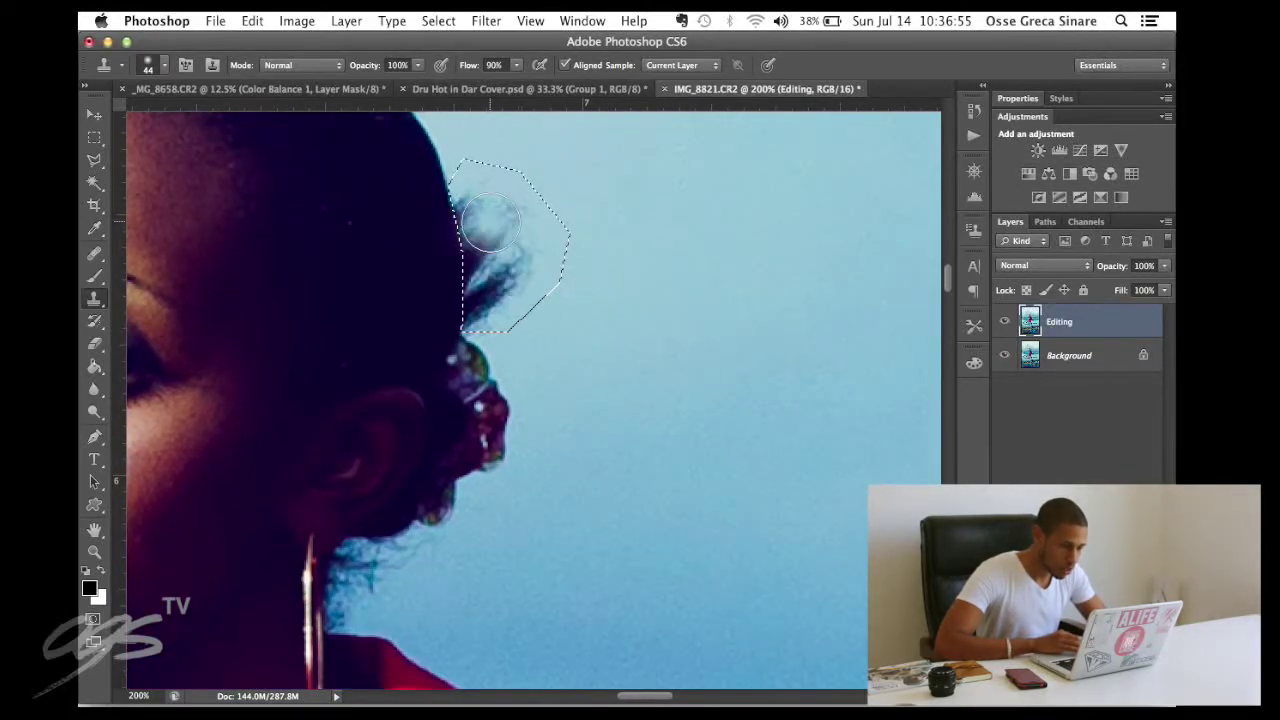
mouse_move(490, 222)
mouse_down()
mouse_move(496, 270)
mouse_move(480, 185)
mouse_move(517, 271)
mouse_move(482, 318)
mouse_move(494, 213)
mouse_move(481, 192)
mouse_move(505, 214)
mouse_up()
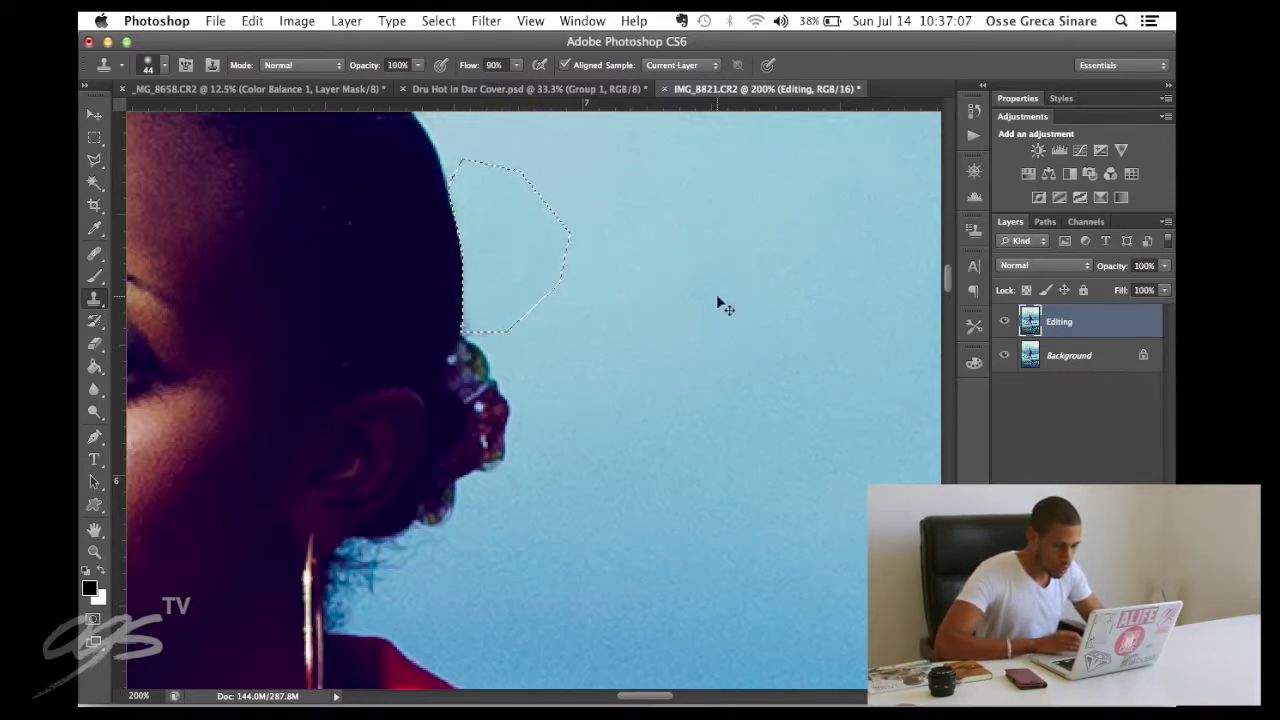
key(super+d)
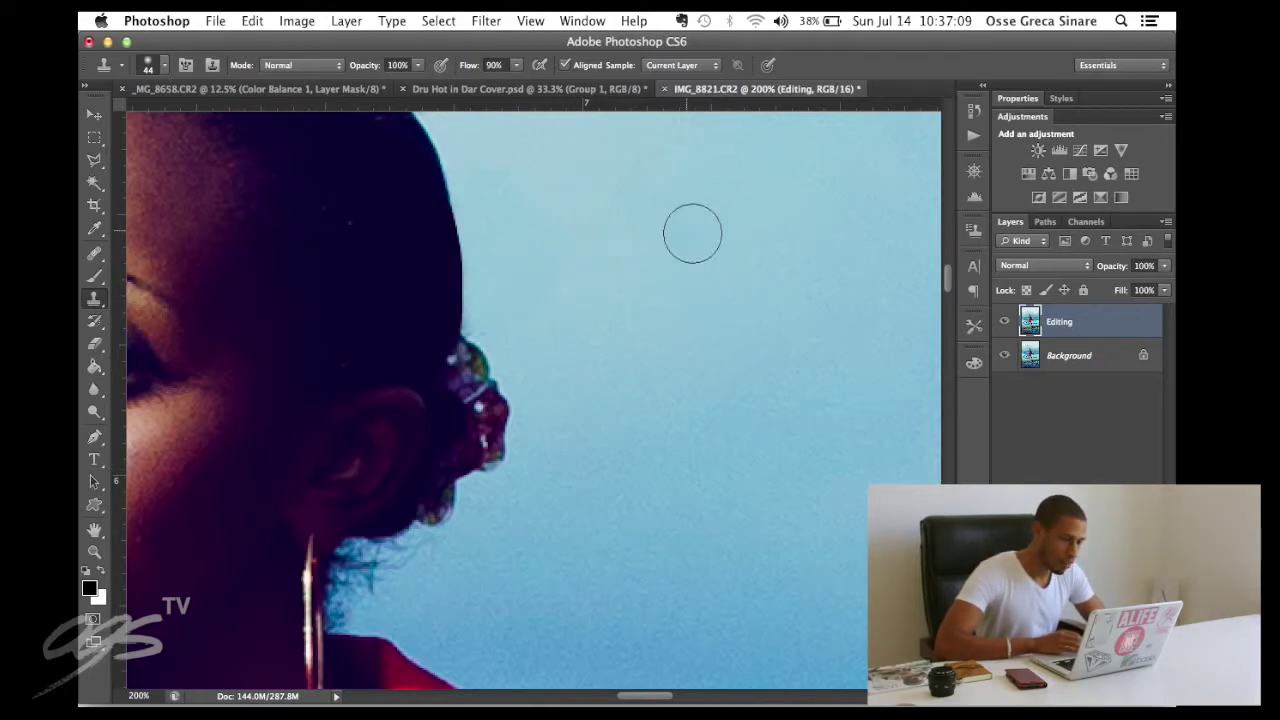
key(super+minus)
key(super+minus)
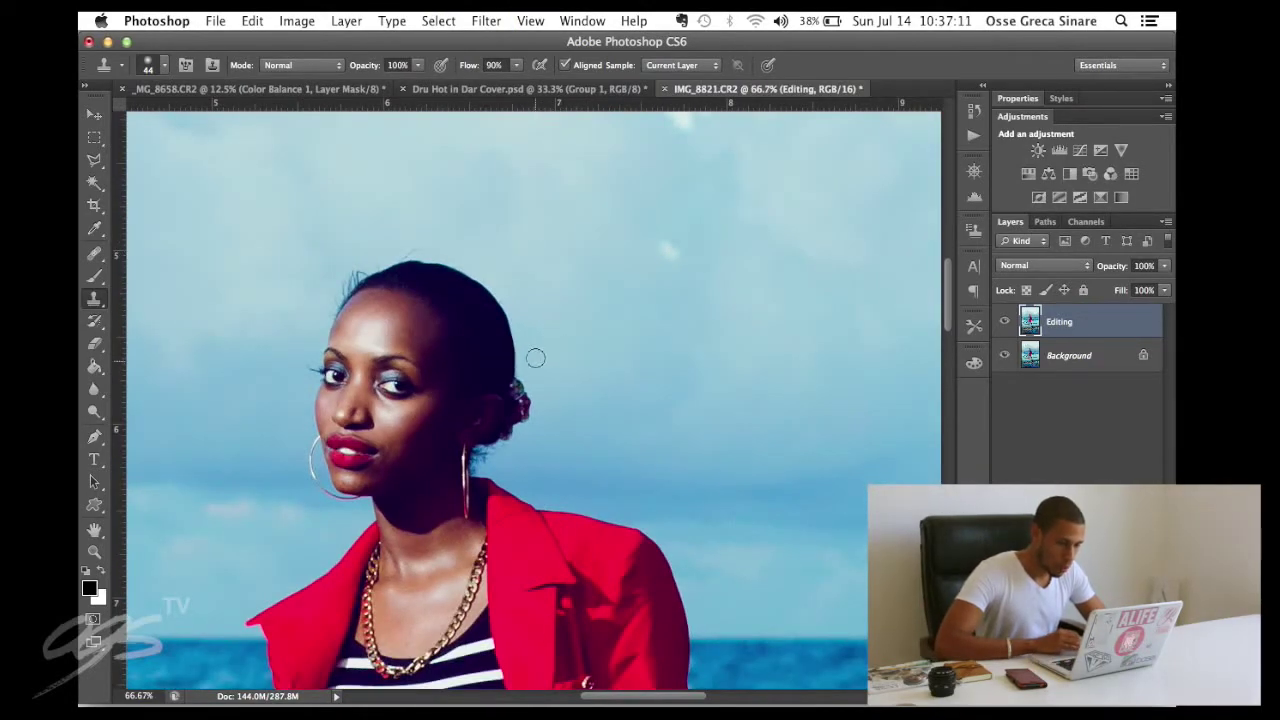
key(super+plus)
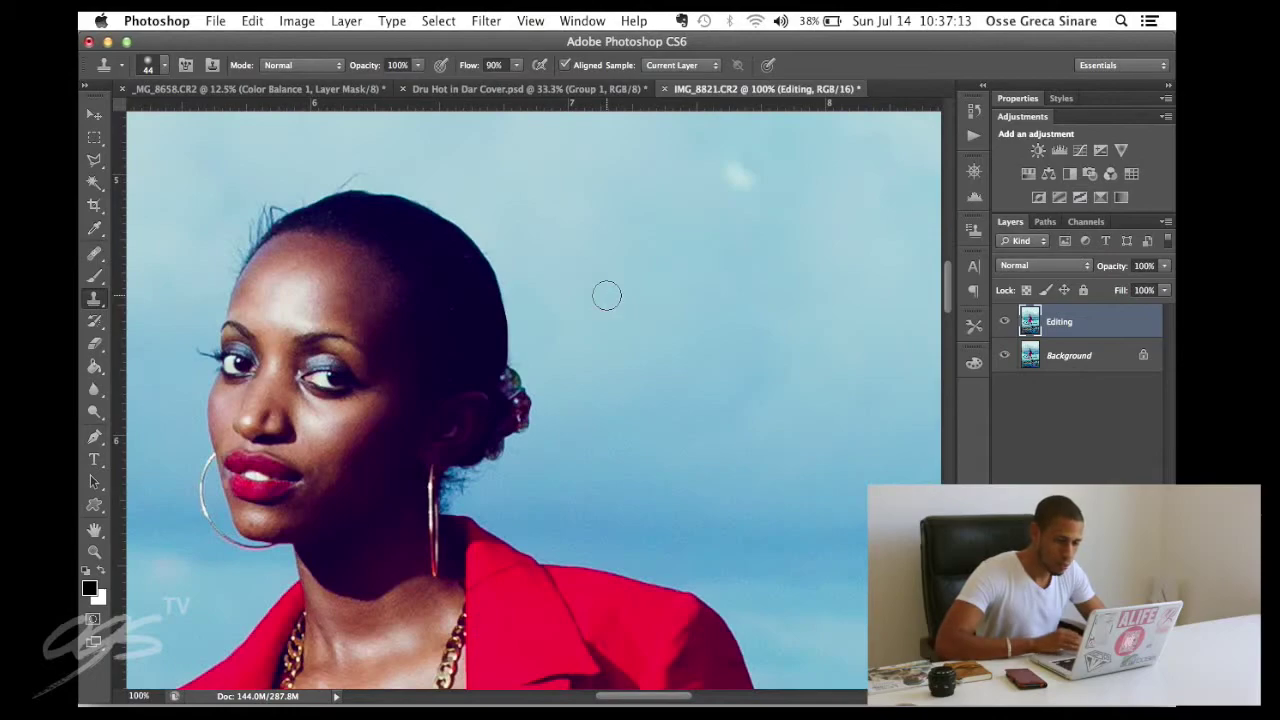
key(super+plus)
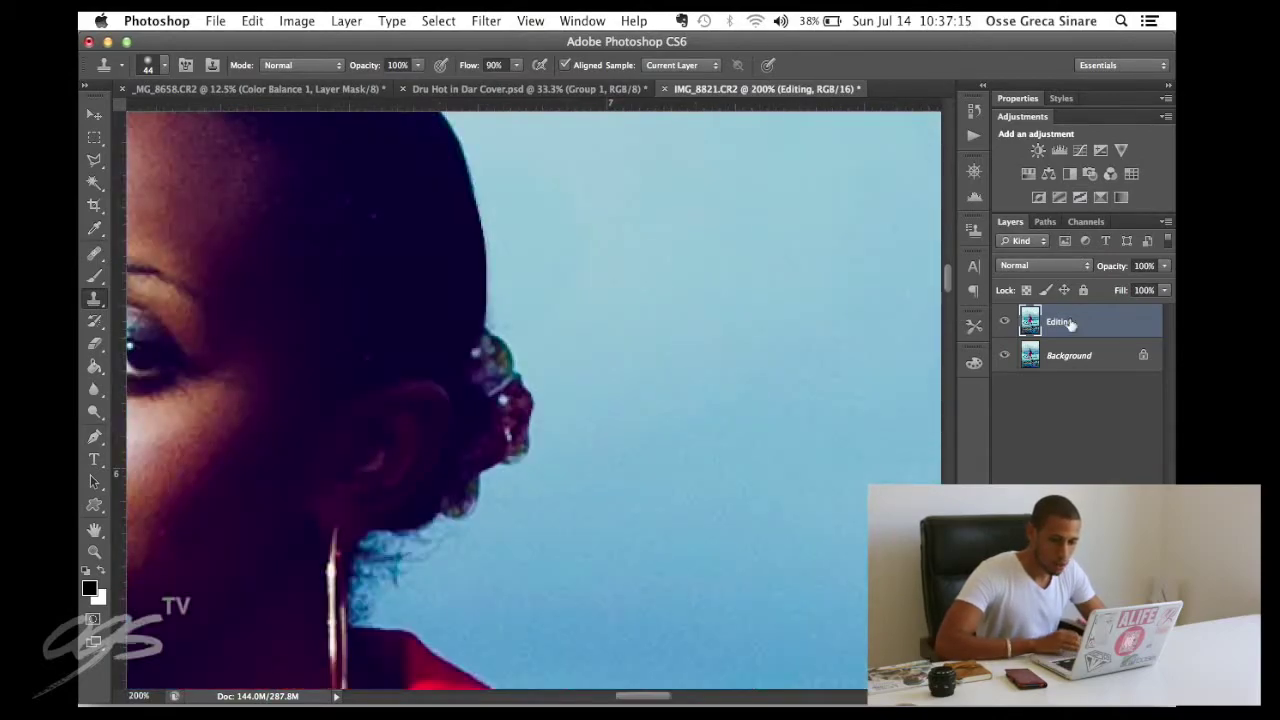
click(1005, 323)
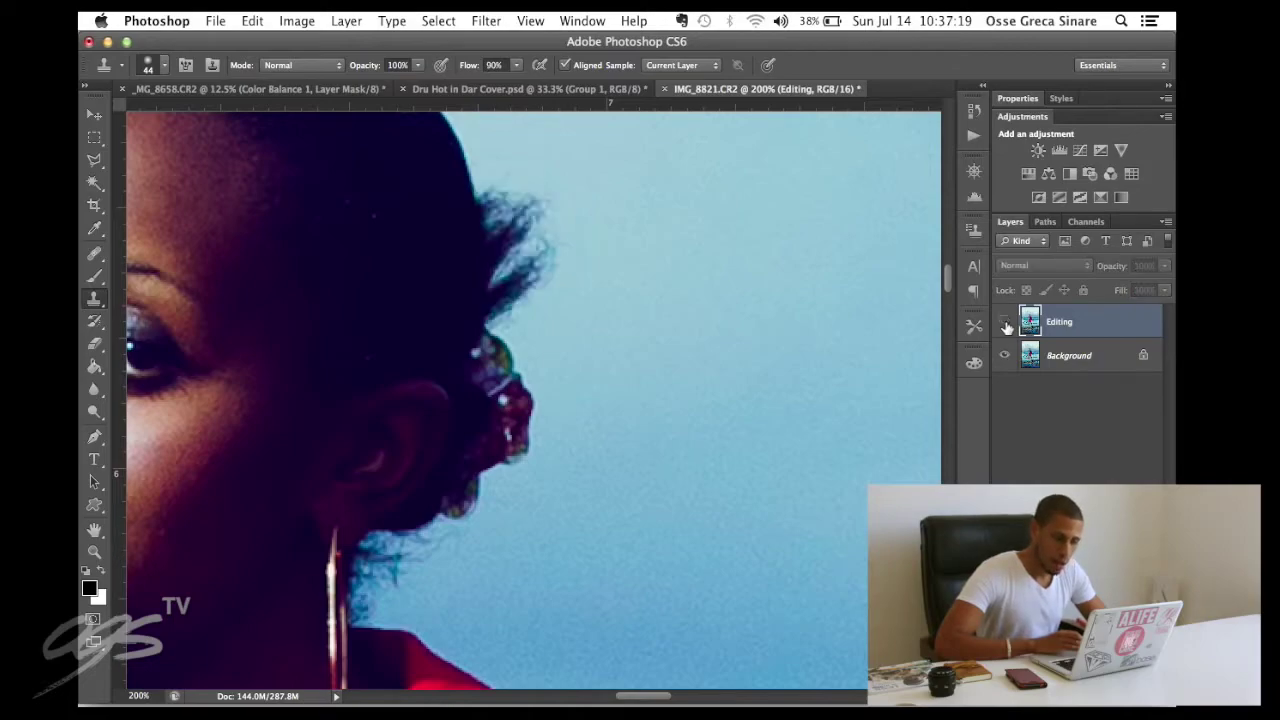
click(1005, 323)
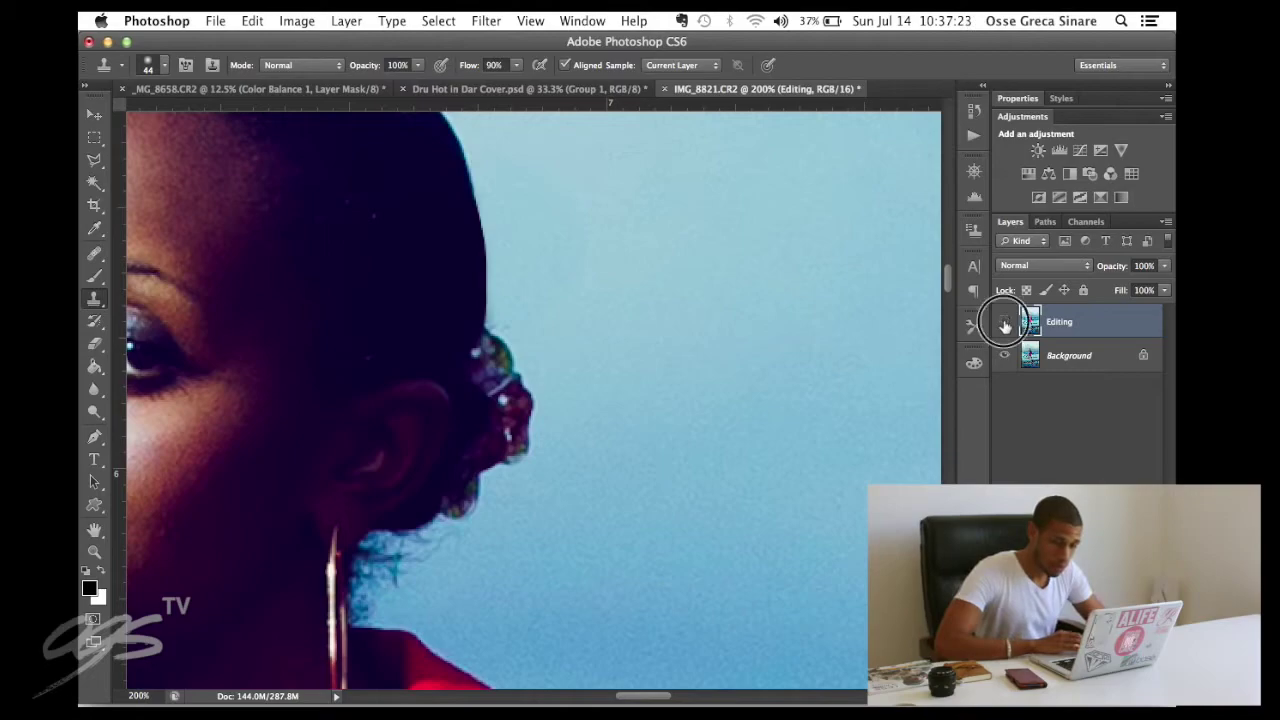
click(1005, 323)
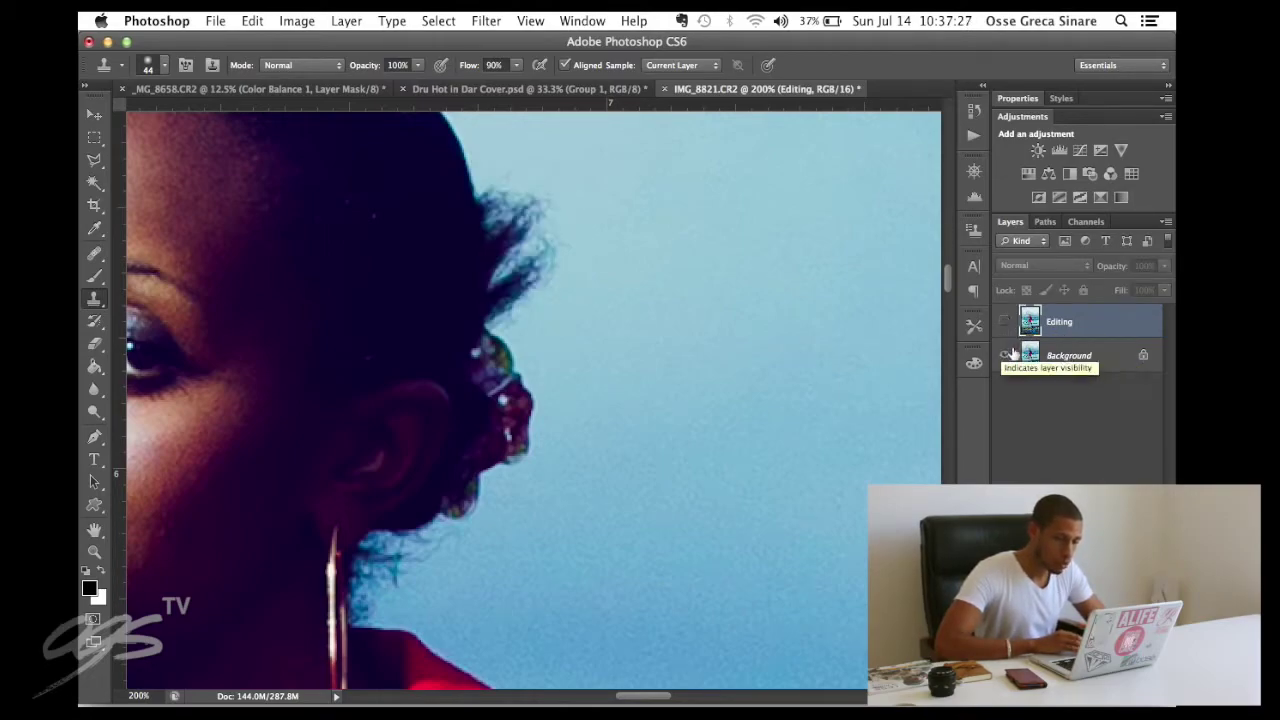
click(1005, 323)
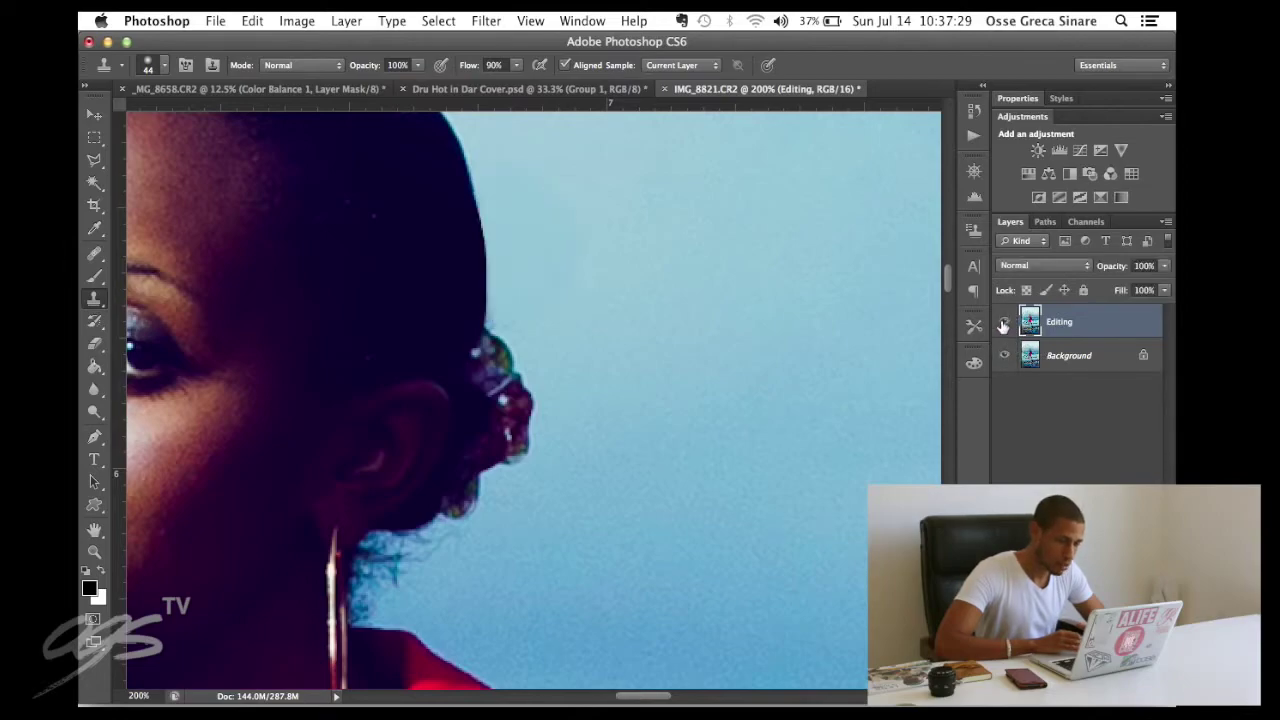
key(super+minus)
key(super+minus)
key(super+minus)
click(1003, 326)
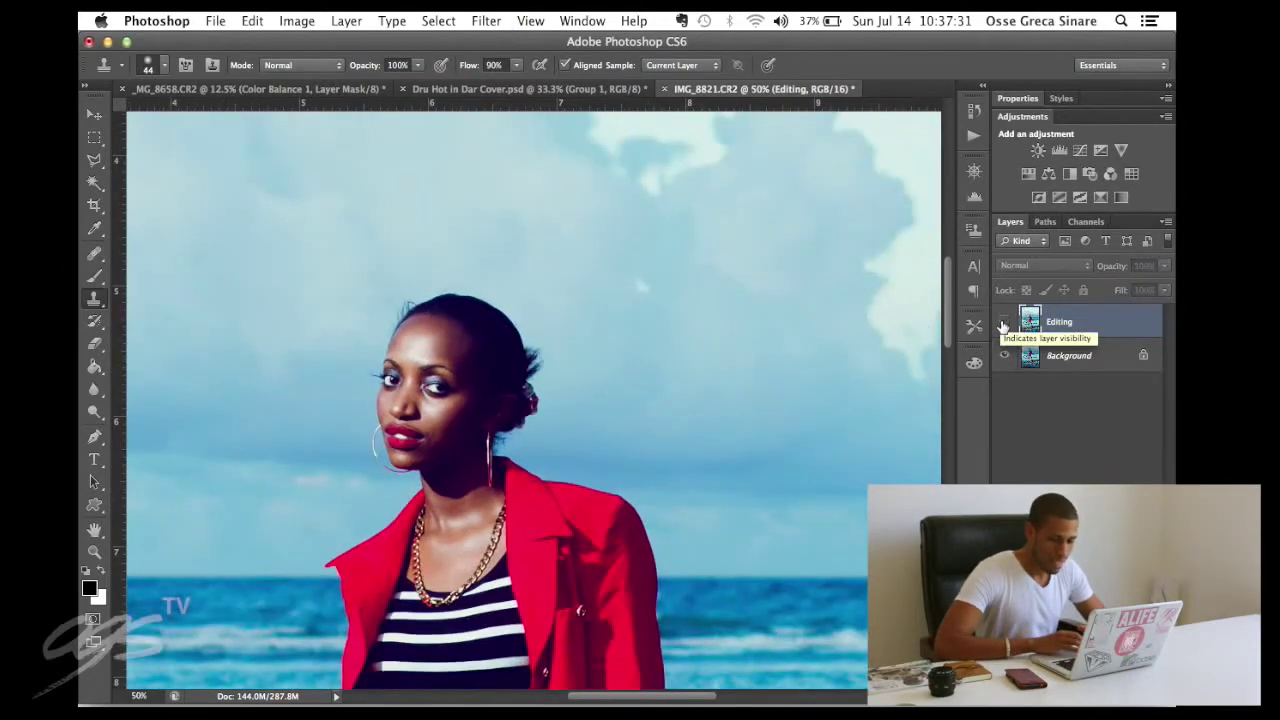
click(1003, 326)
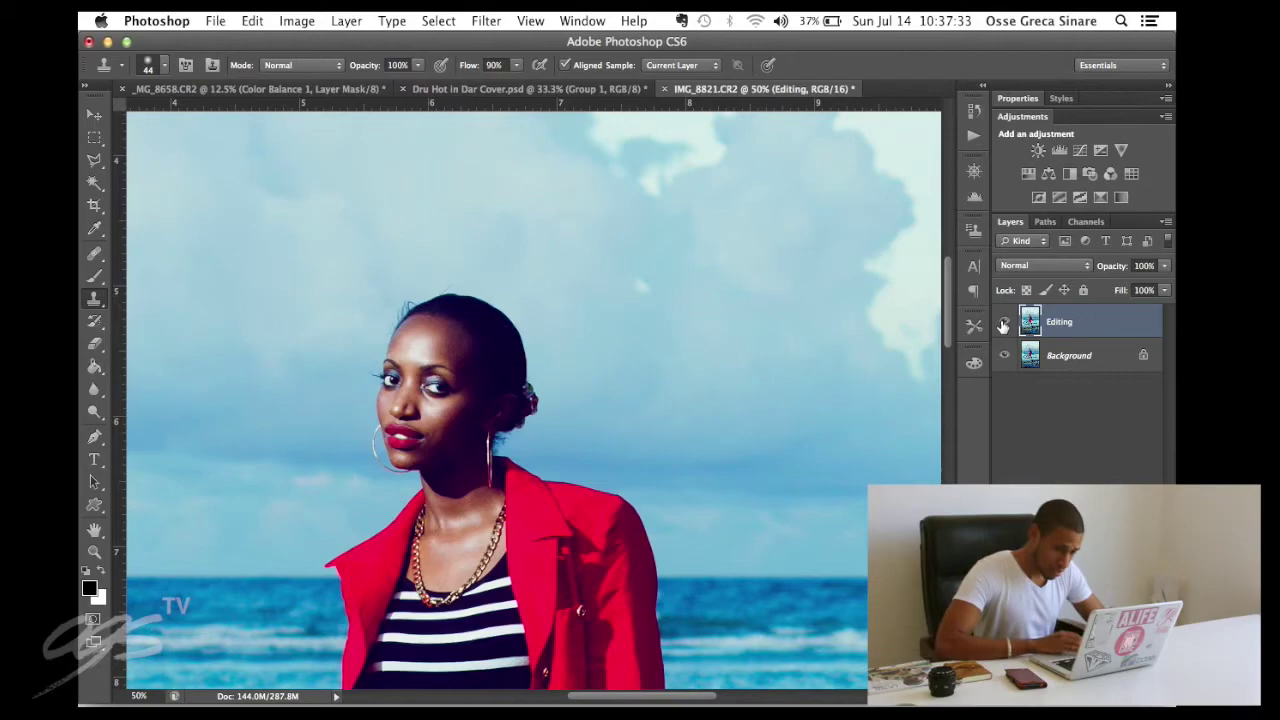
key(super+plus)
key(super+plus)
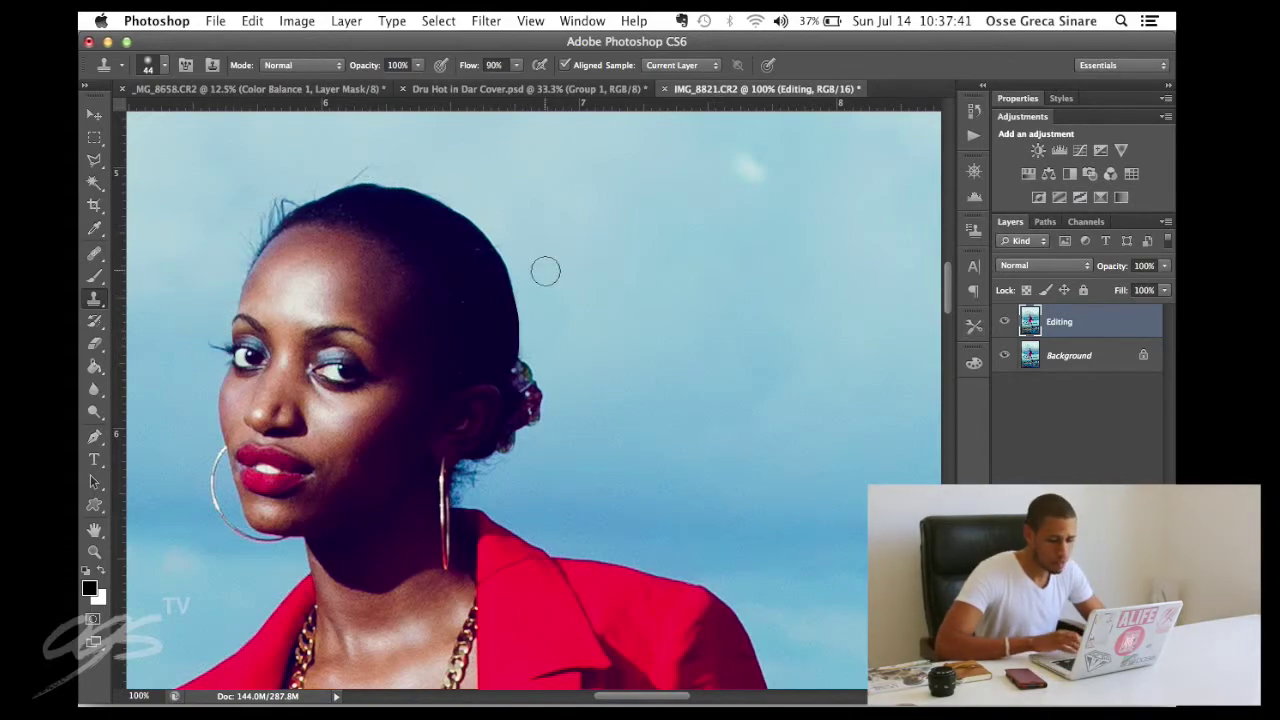
key(super+minus)
key(super+minus)
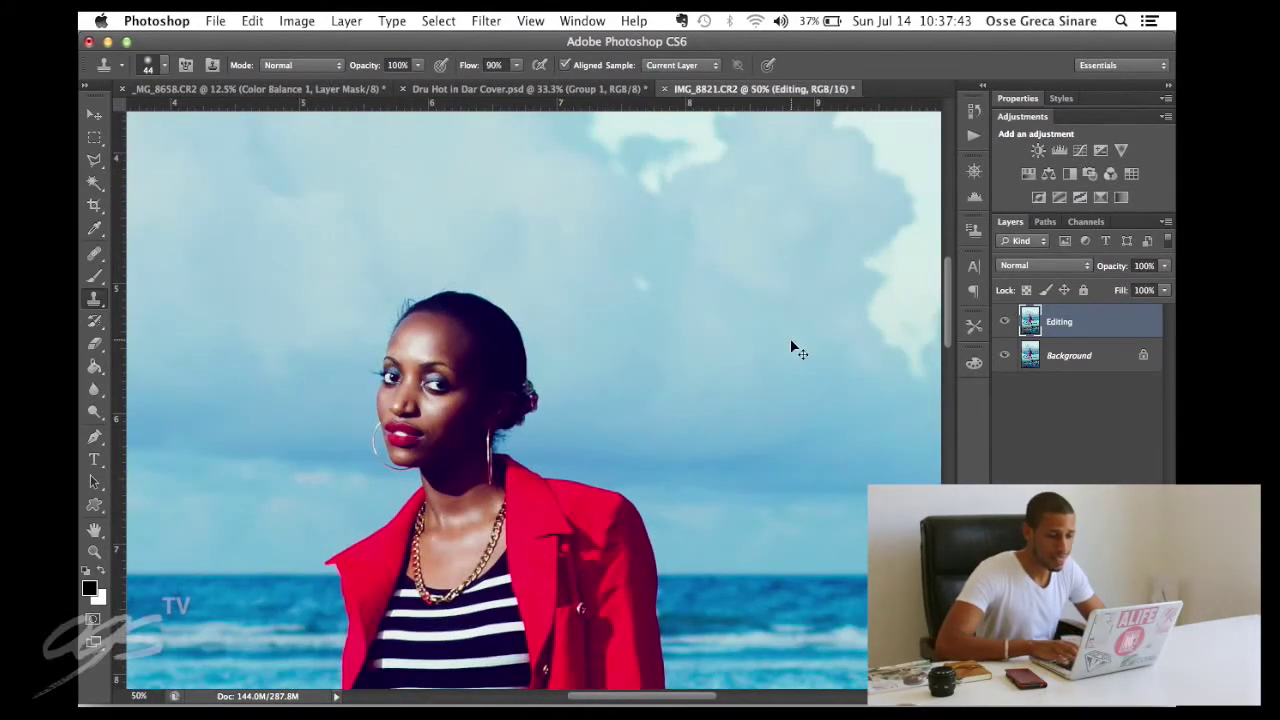
key(super+minus)
key(super+minus)
key(super+minus)
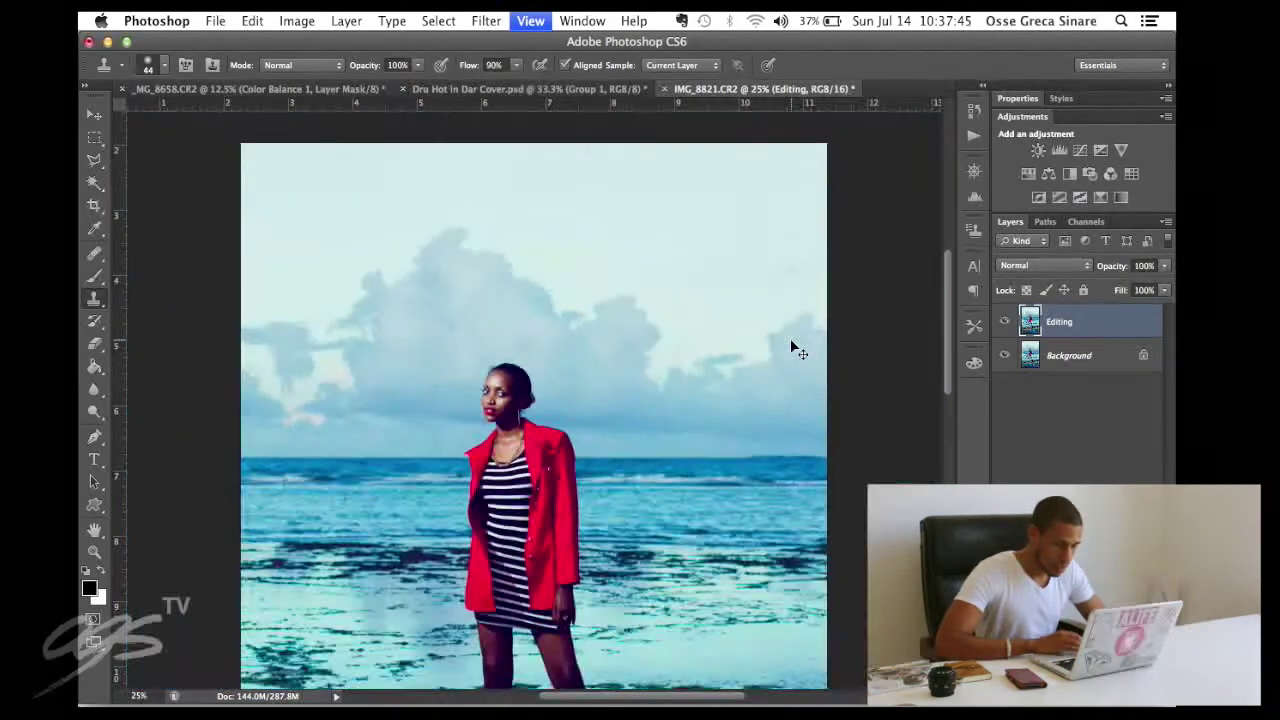
key(super+minus)
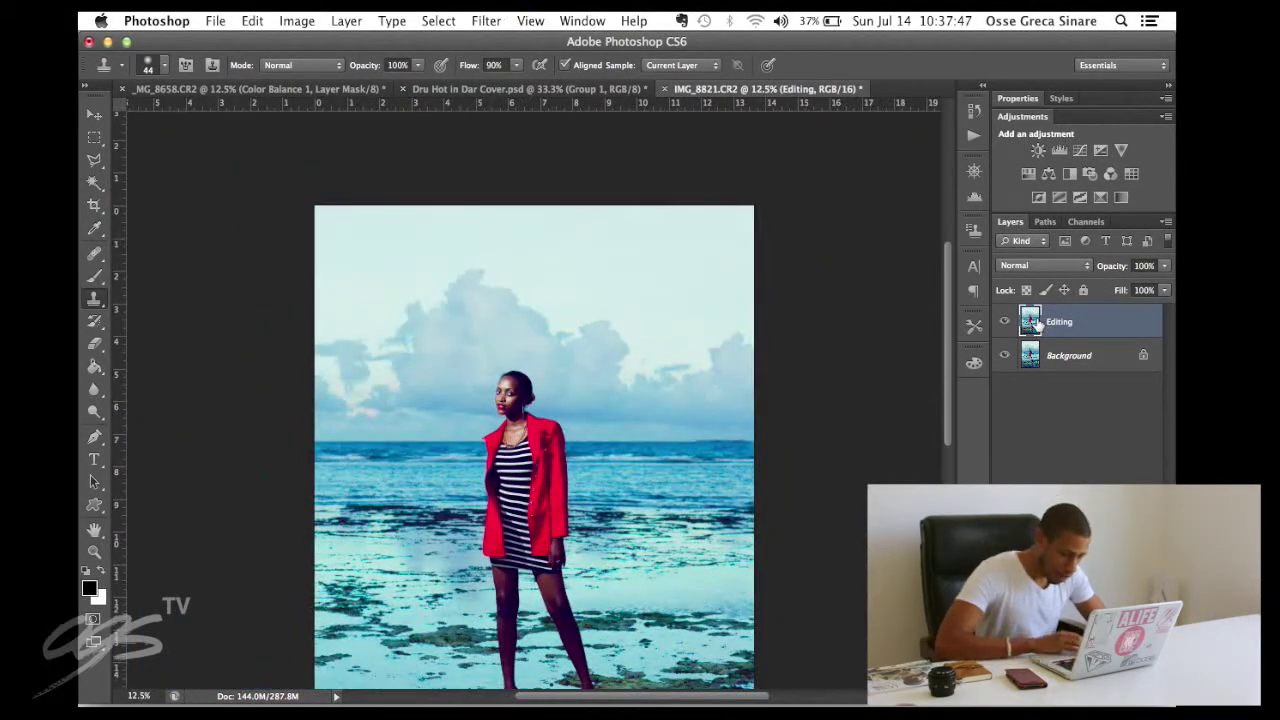
key(super+plus)
key(super+plus)
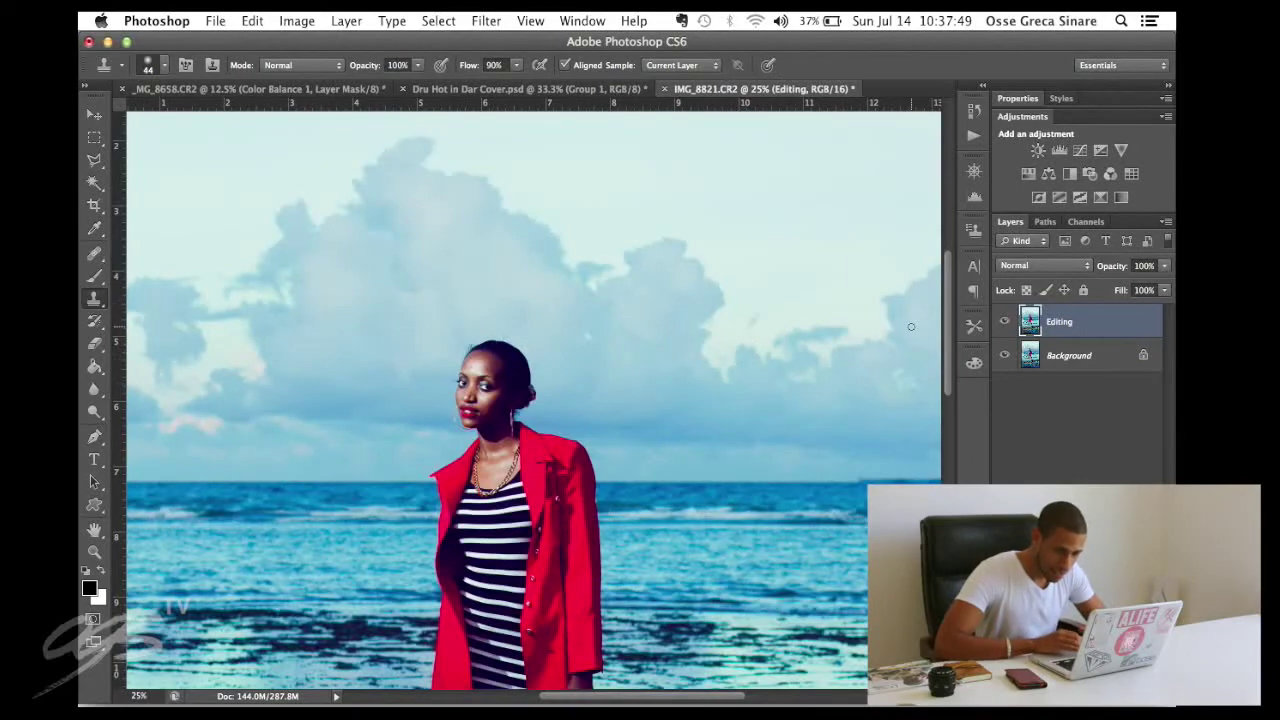
click(1003, 322)
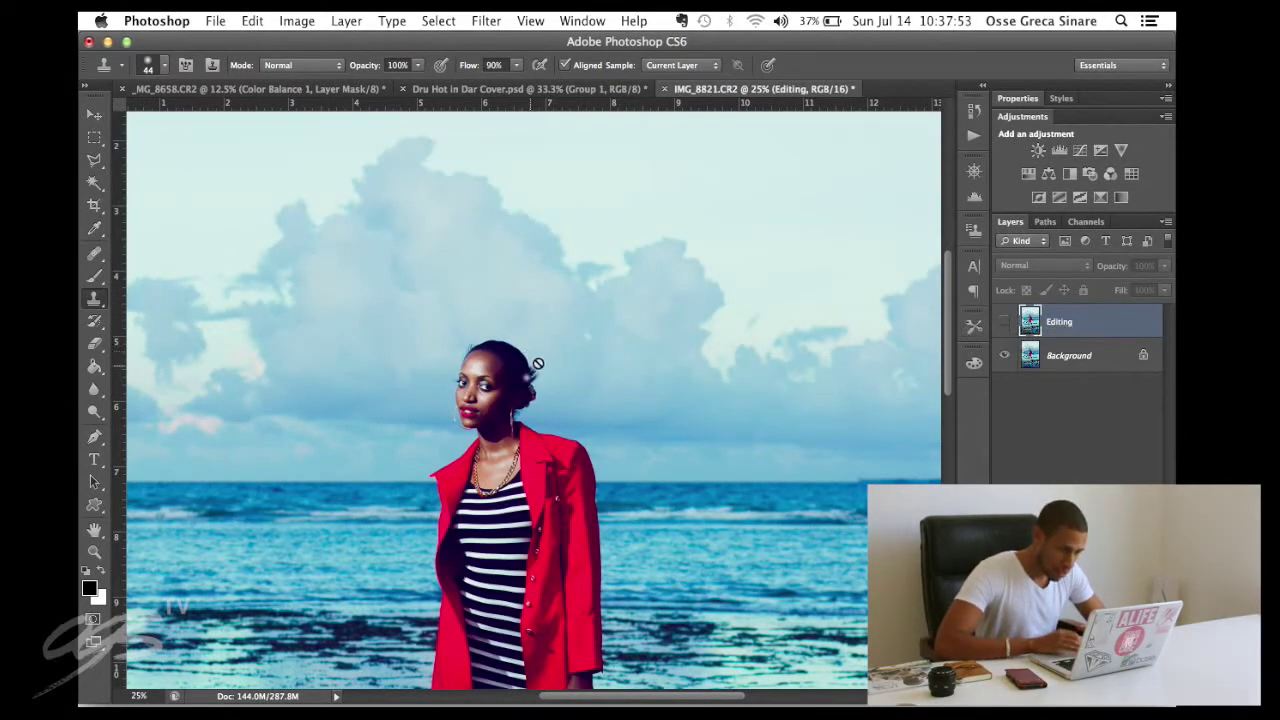
click(1005, 322)
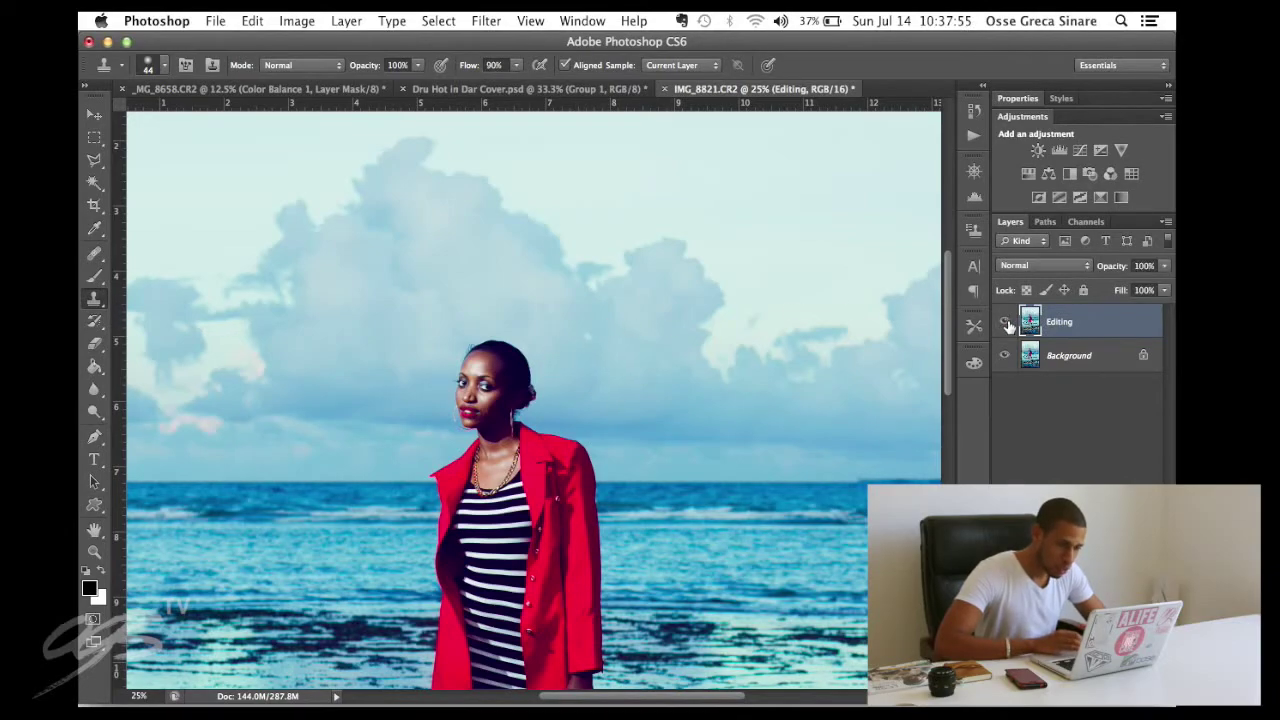
key(super+minus)
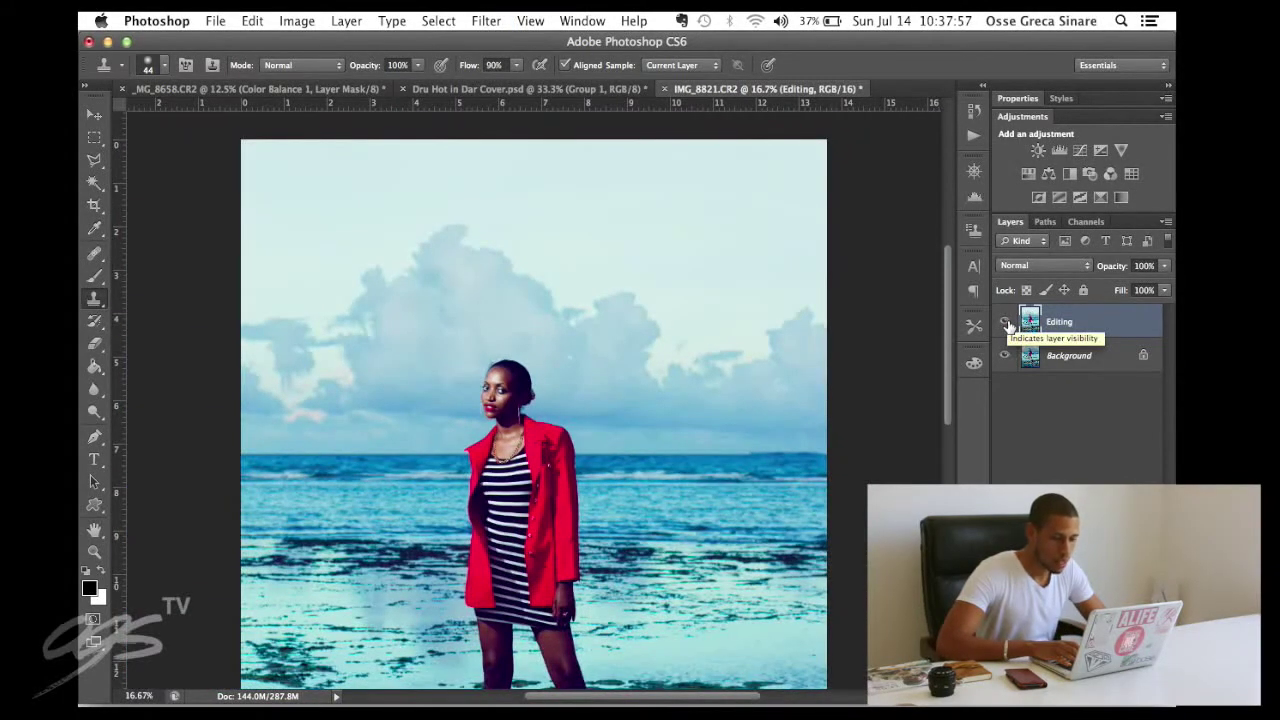
key(super+minus)
key(super+minus)
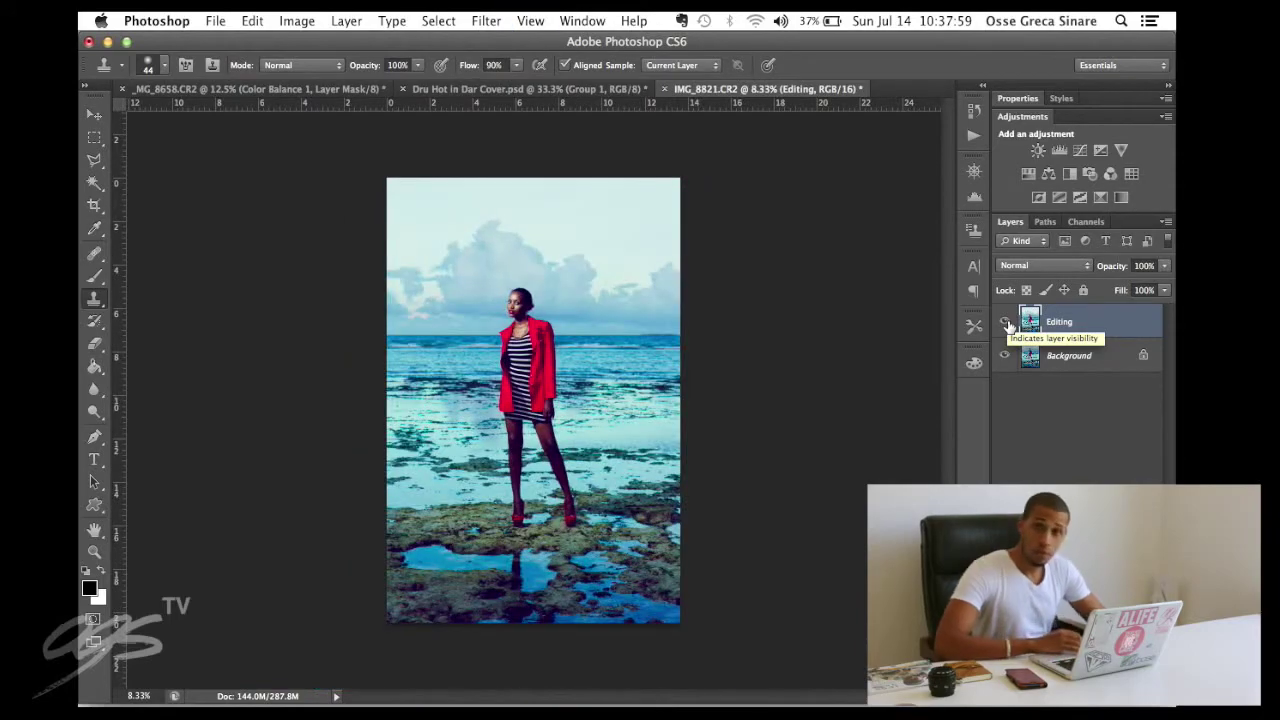